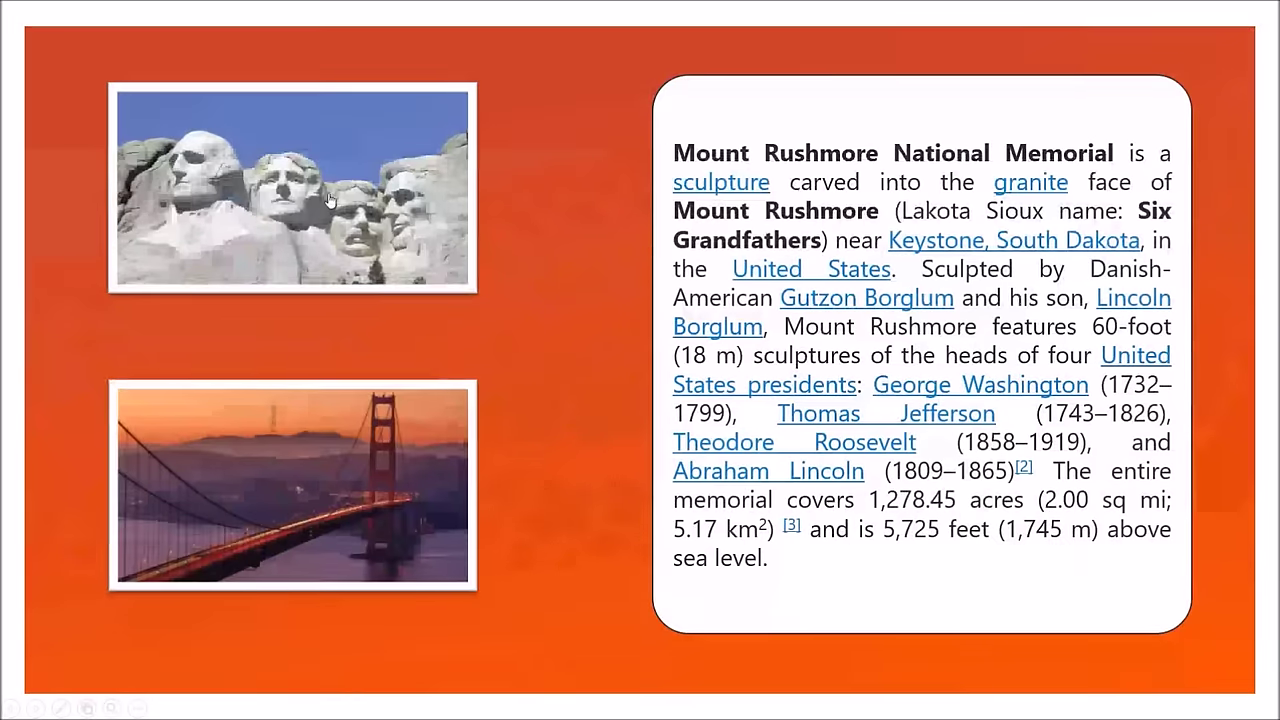
# Step: In the slide show, close the Mount Rushmore pop-up and pop up the Golden Gate description
pyautogui.click(329, 230)
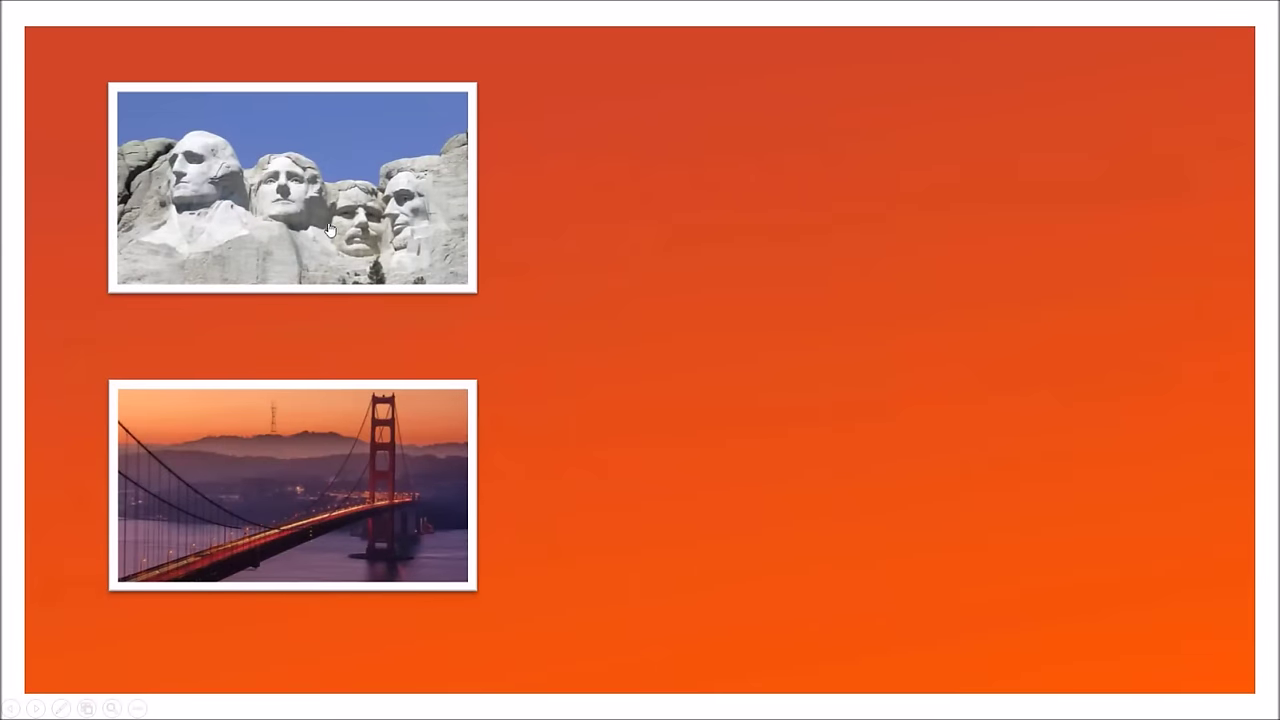
pyautogui.click(329, 439)
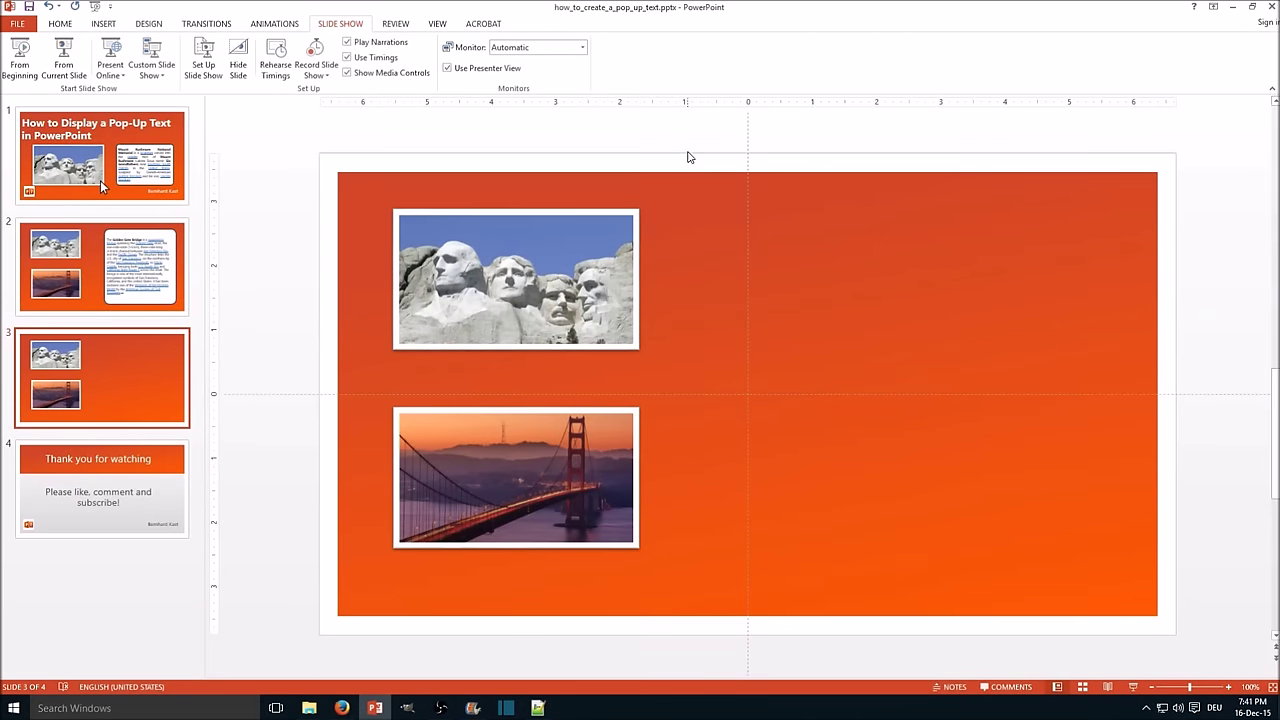
# Step: Show the Selection Pane from Home > Select, check the Golden Gate and Mount Rushmore picture entries, and pick Rounded Rectangle
pyautogui.click(63, 25)
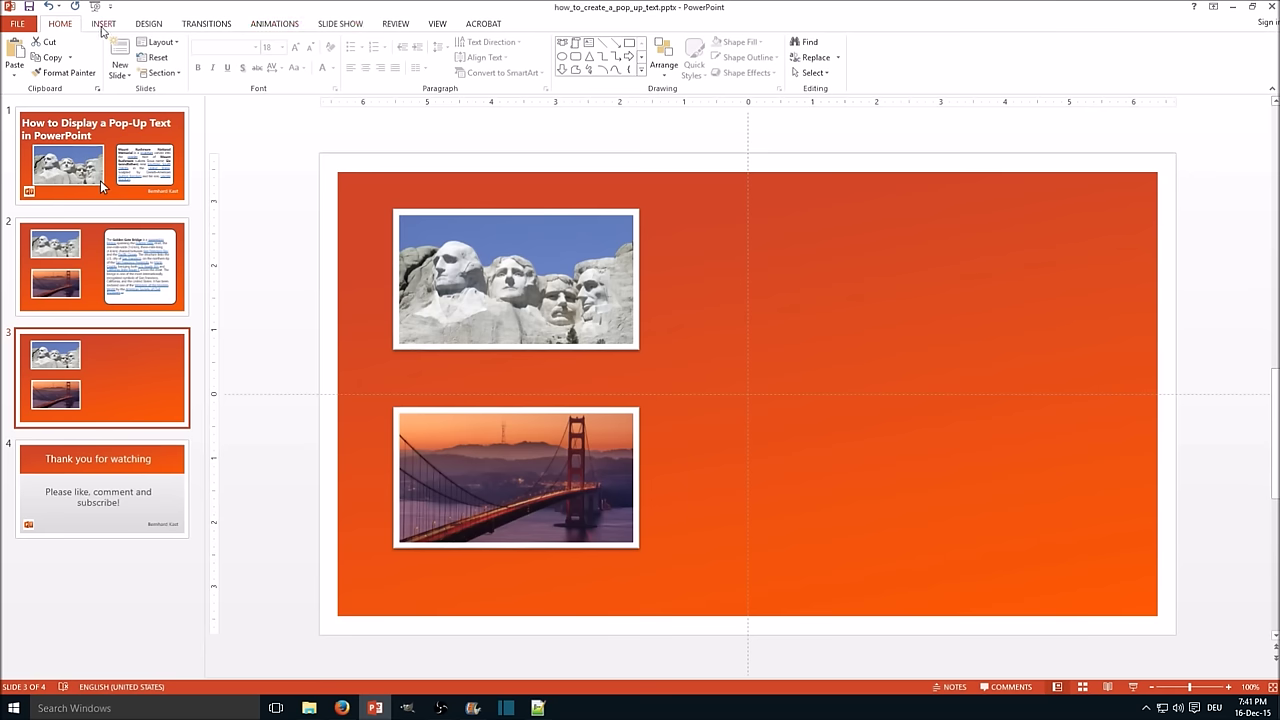
pyautogui.click(810, 73)
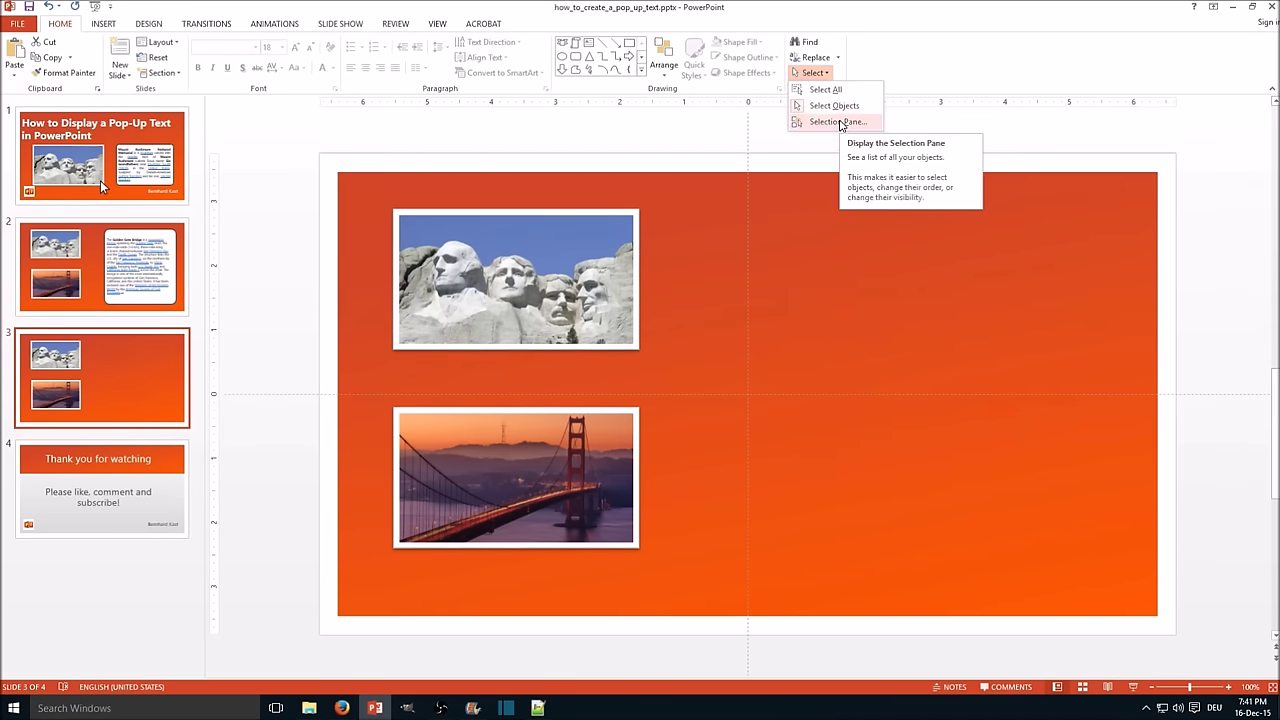
pyautogui.click(838, 122)
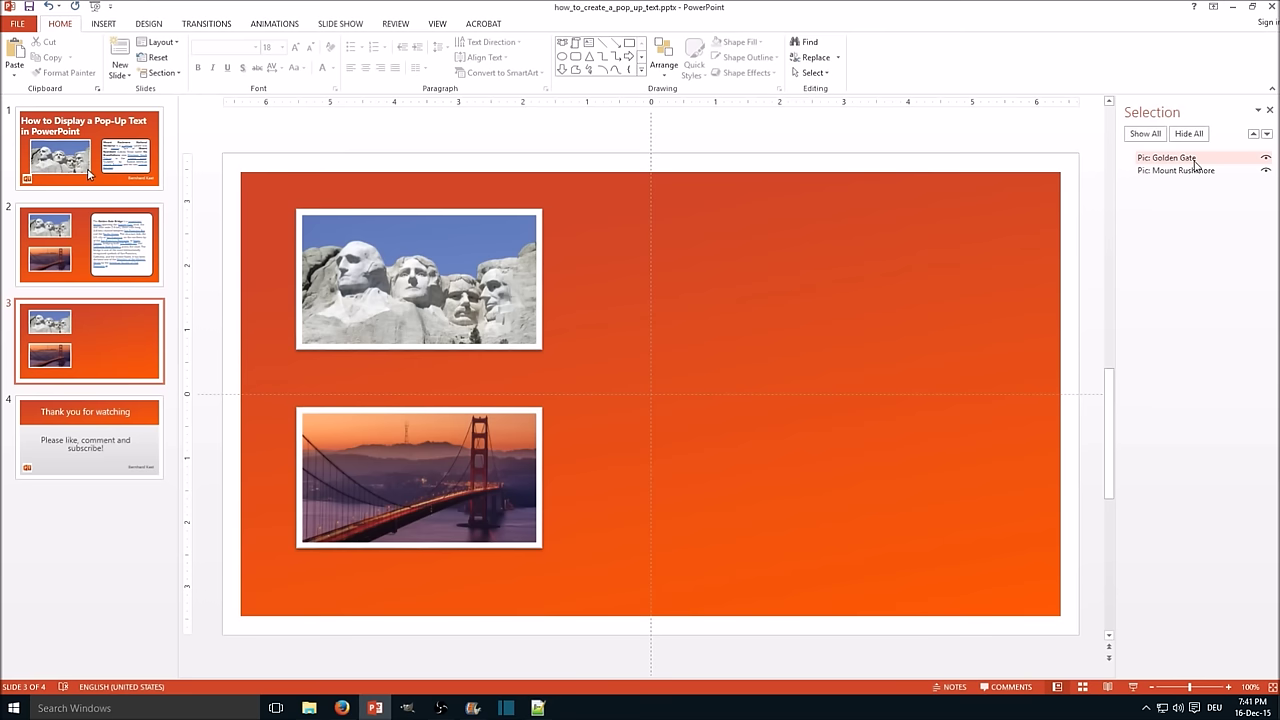
pyautogui.click(1195, 160)
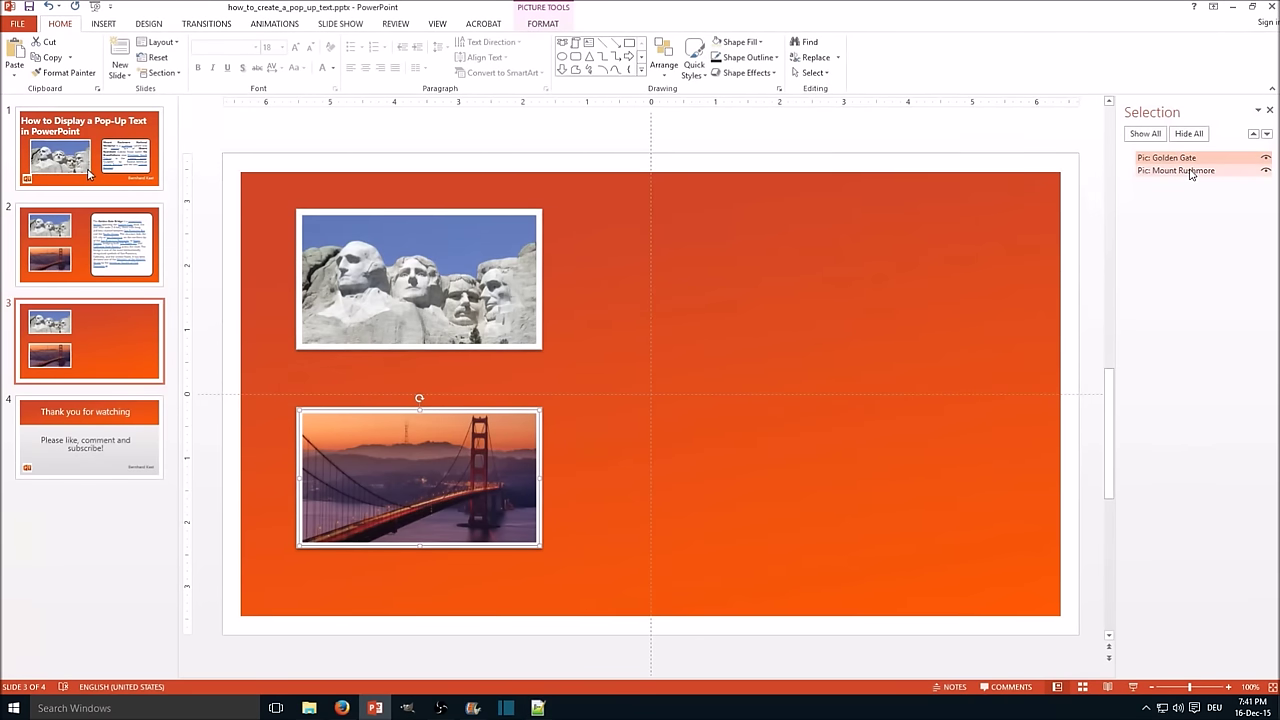
pyautogui.click(1191, 171)
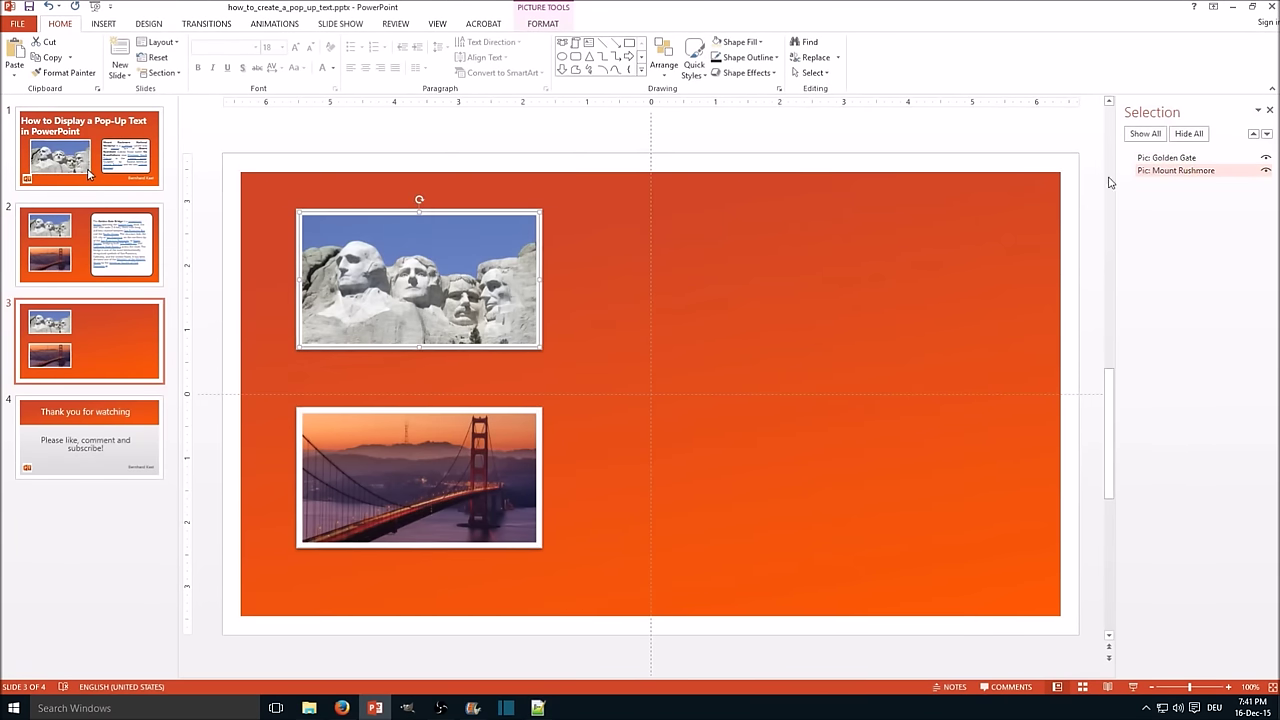
pyautogui.click(920, 147)
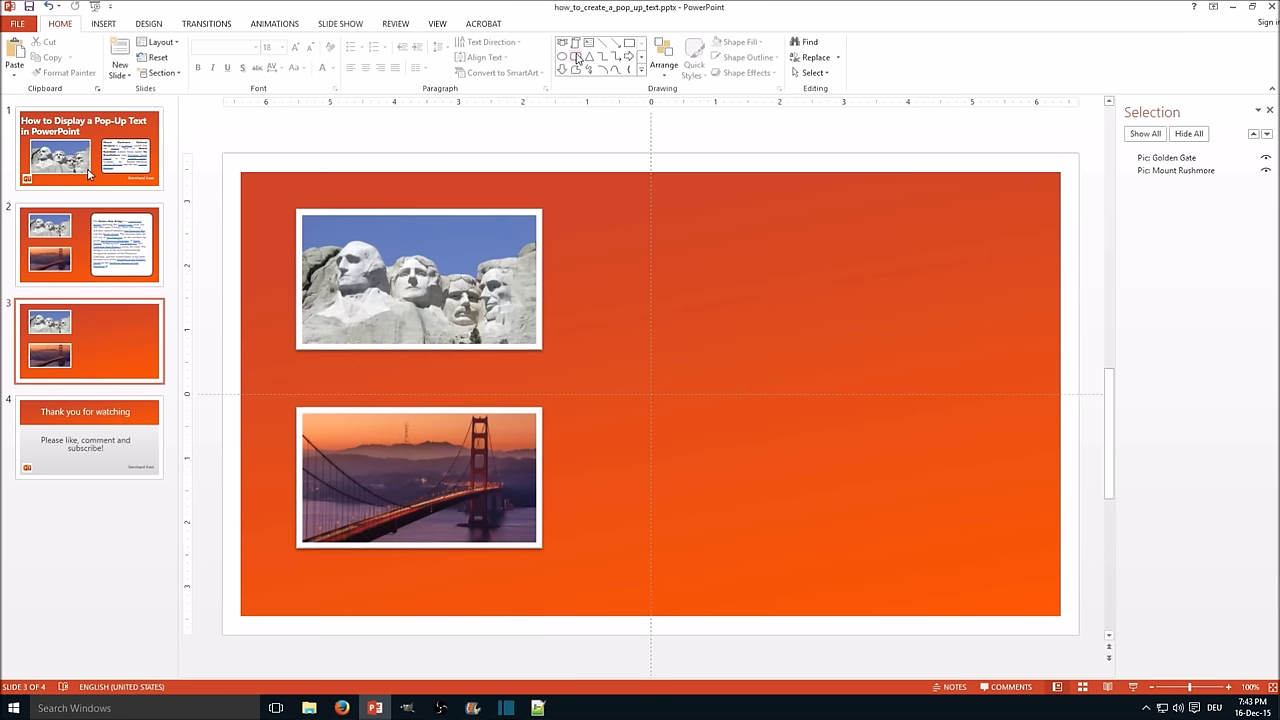
pyautogui.click(577, 58)
# Step: Draw a blue rounded rectangle across the slide's right half and type 'Mount Rushmore' in it
pyautogui.moveTo(654, 209)
pyautogui.mouseDown()
pyautogui.moveTo(860, 454)
pyautogui.moveTo(977, 549)
pyautogui.moveTo(1018, 555)
pyautogui.mouseUp()
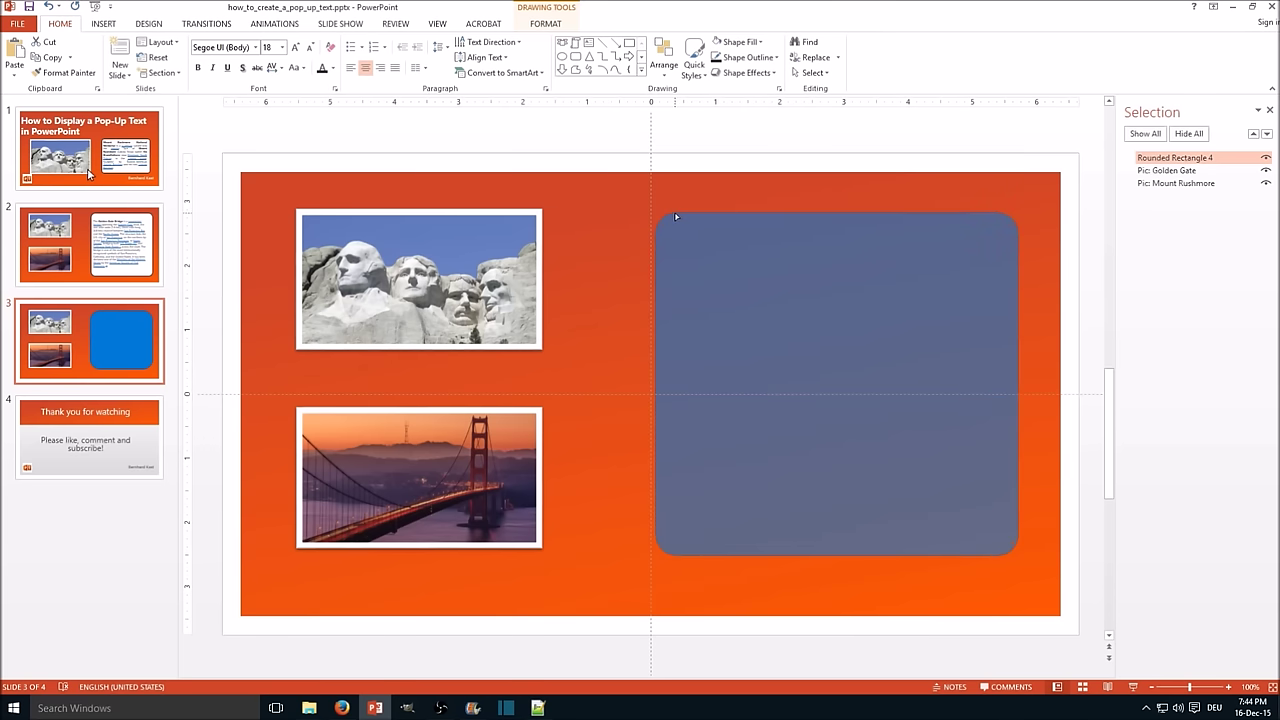
pyautogui.click(758, 268)
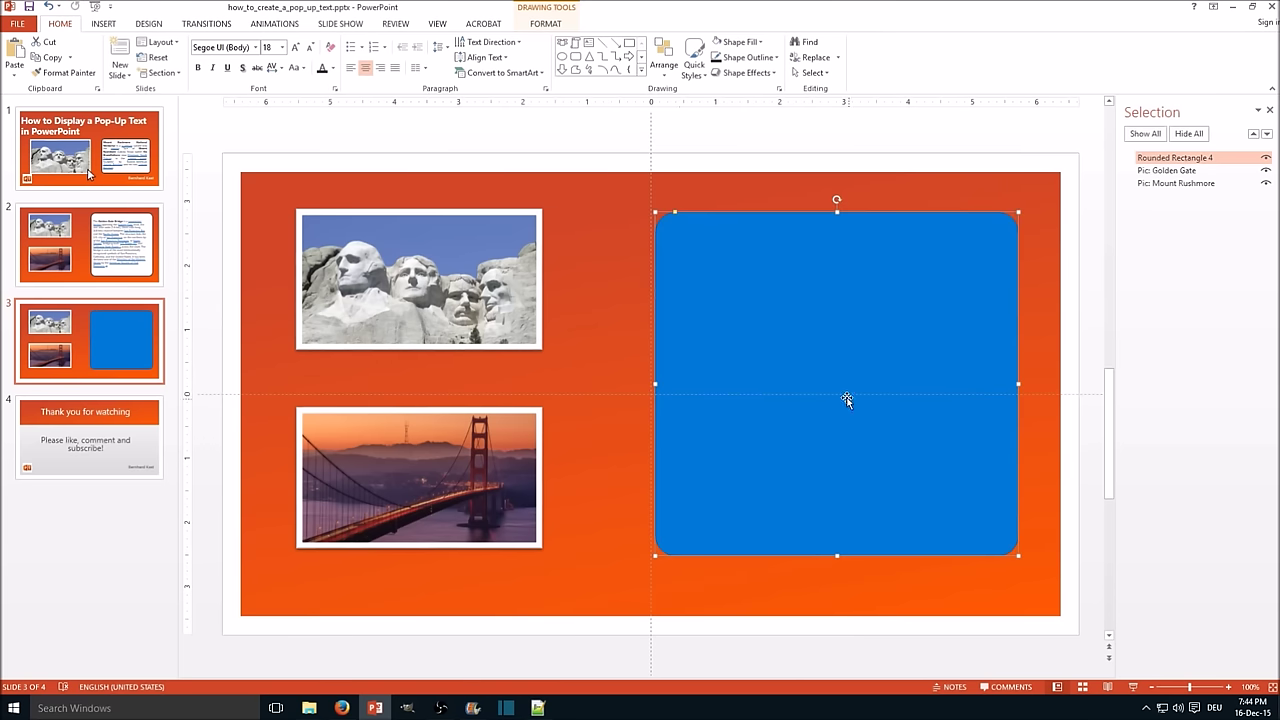
pyautogui.doubleClick(818, 358)
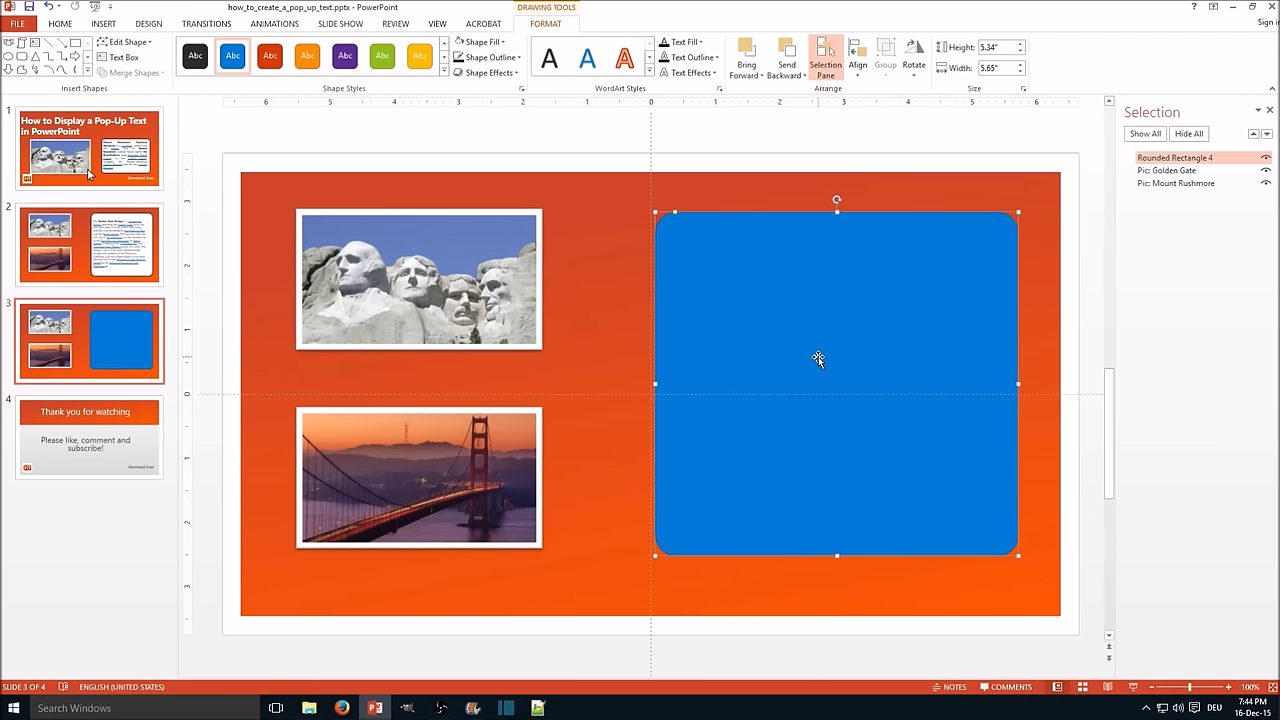
pyautogui.write('M')
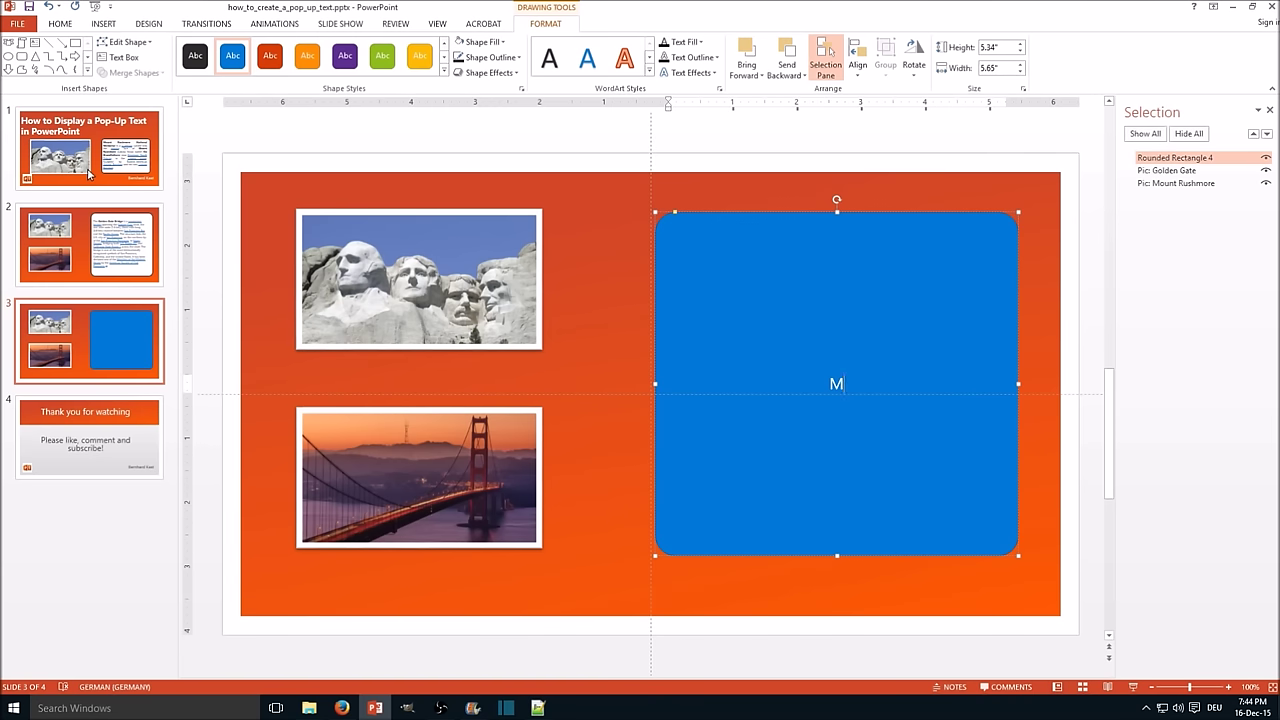
pyautogui.write('ount Rus')
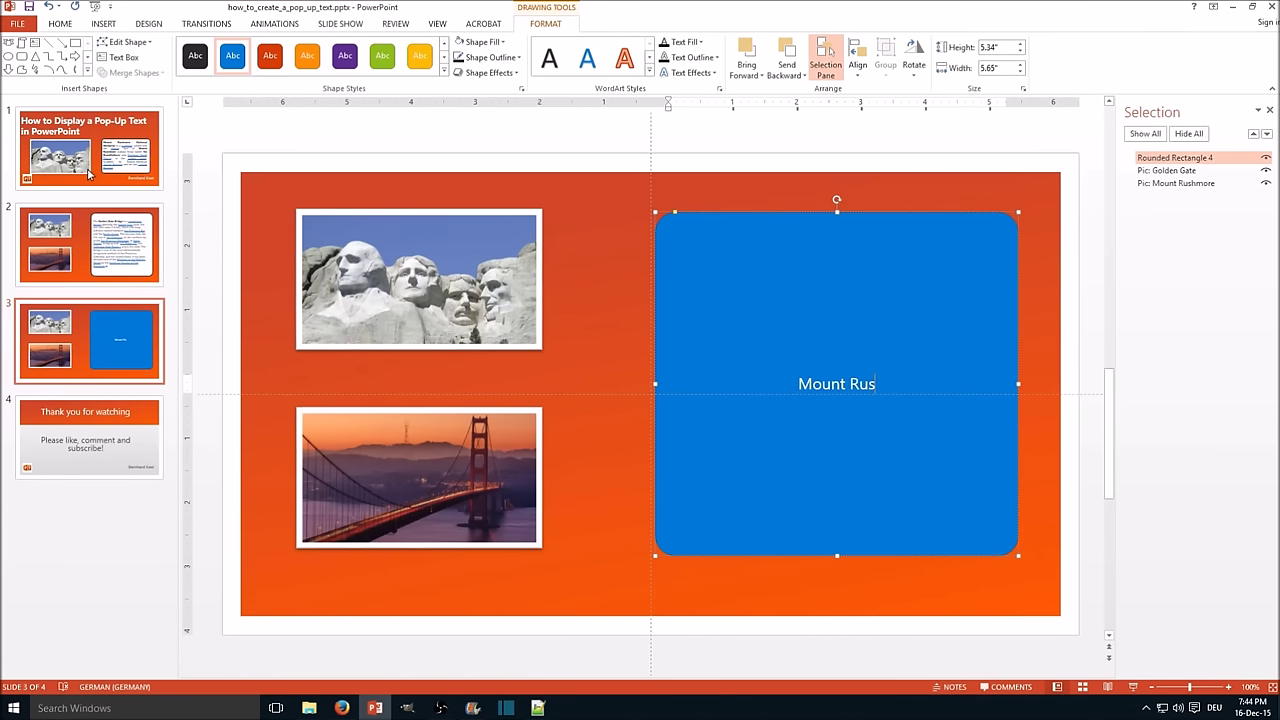
pyautogui.write('hmore')
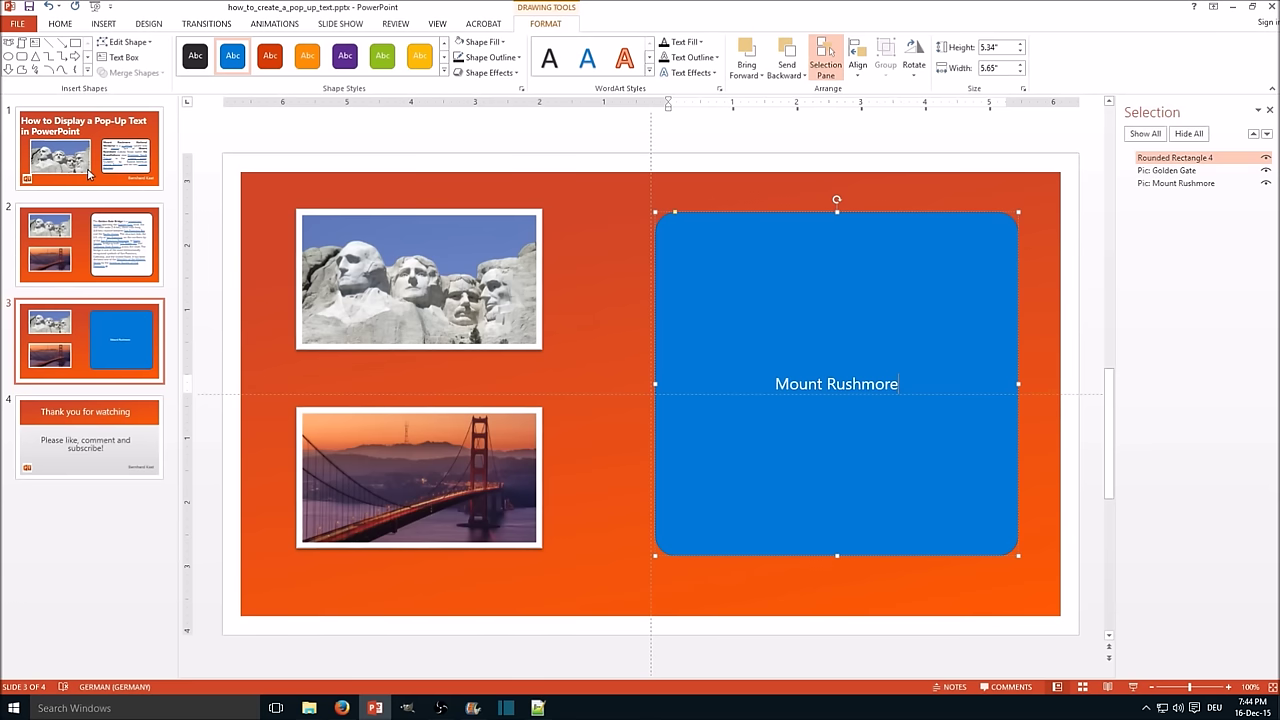
pyautogui.click(899, 165)
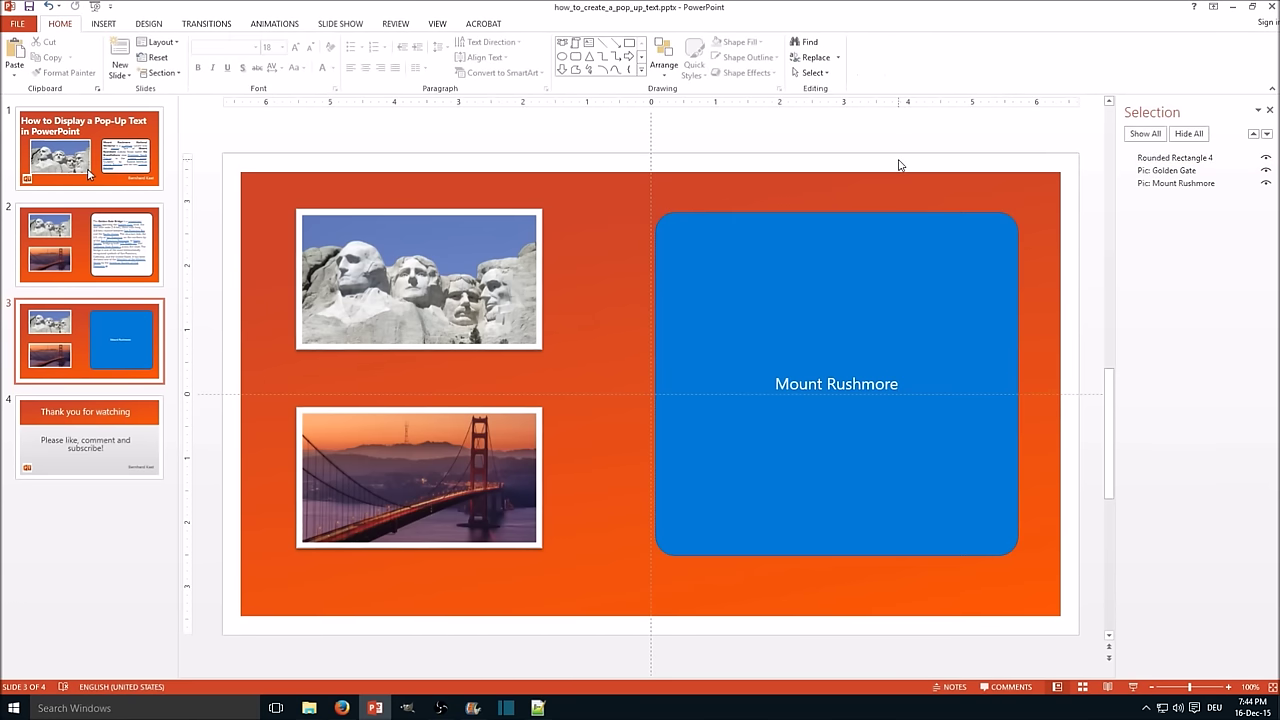
pyautogui.click(886, 226)
# Step: Draw a second rounded rectangle over the first, reduce its corner rounding, and type 'Golden Gate' in it
pyautogui.click(852, 194)
pyautogui.click(578, 58)
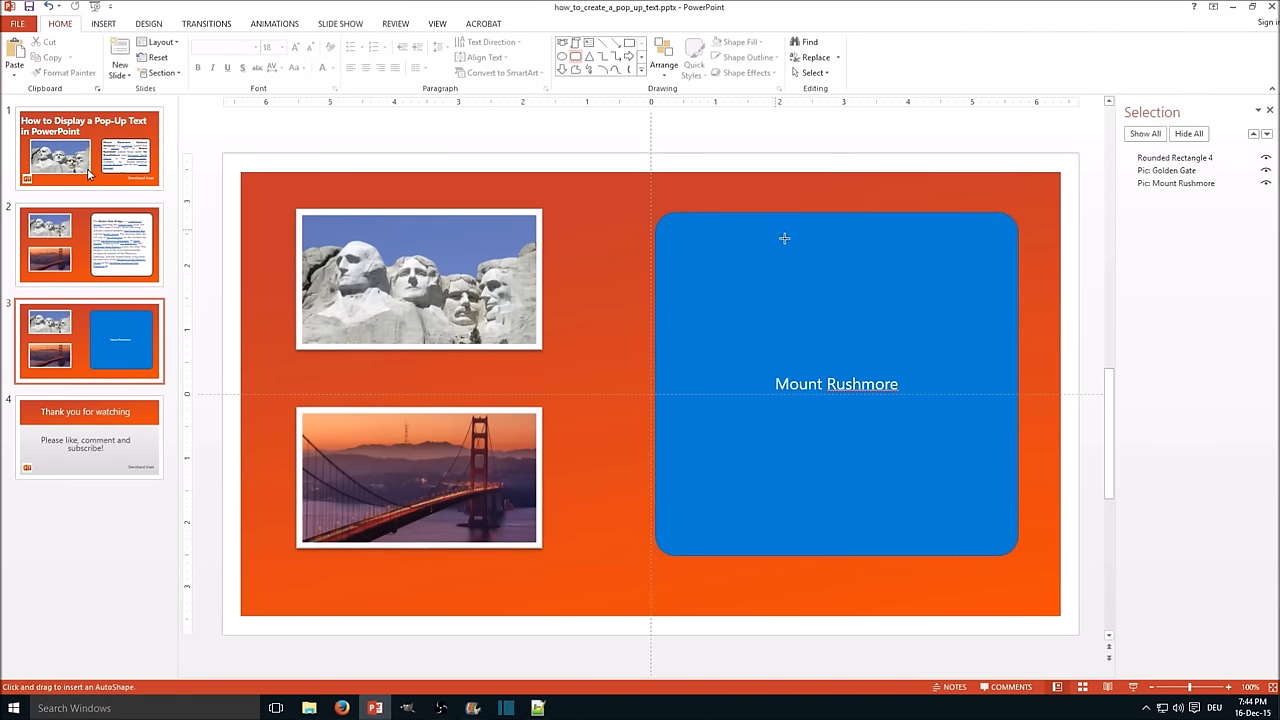
pyautogui.moveTo(758, 211); pyautogui.dragTo(1042, 555)
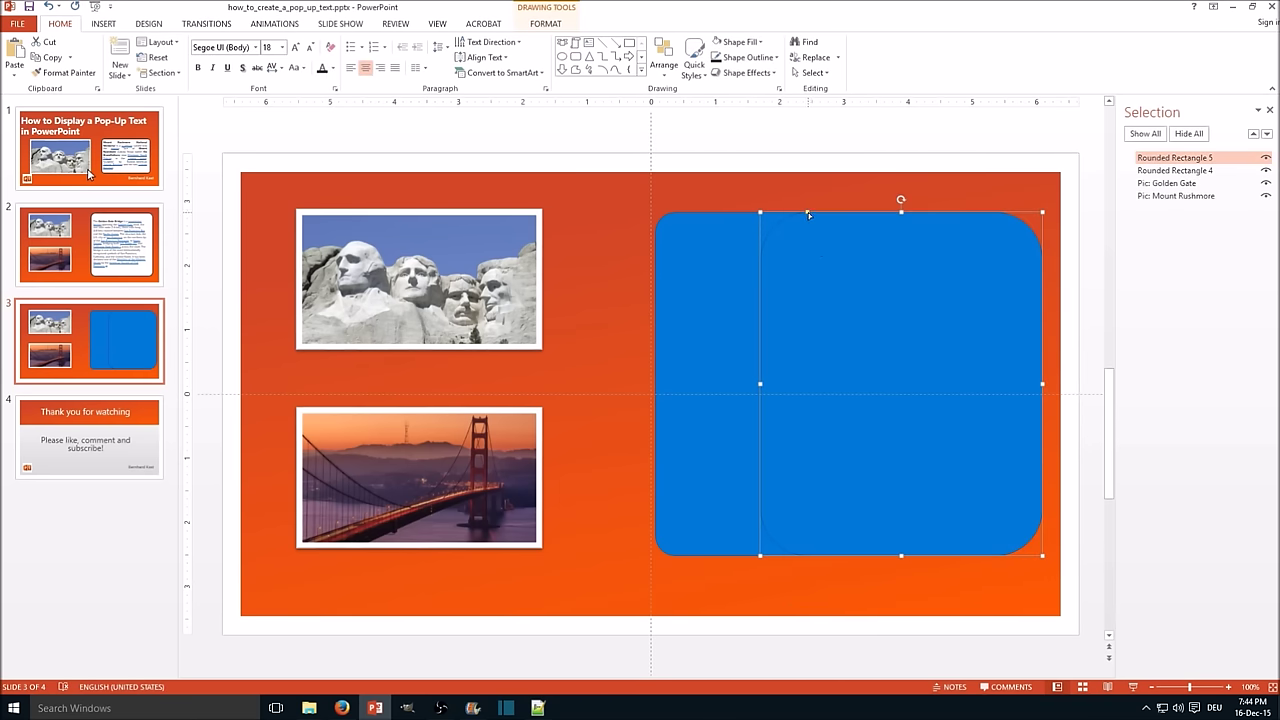
pyautogui.moveTo(808, 212); pyautogui.dragTo(781, 212)
pyautogui.rightClick(817, 301)
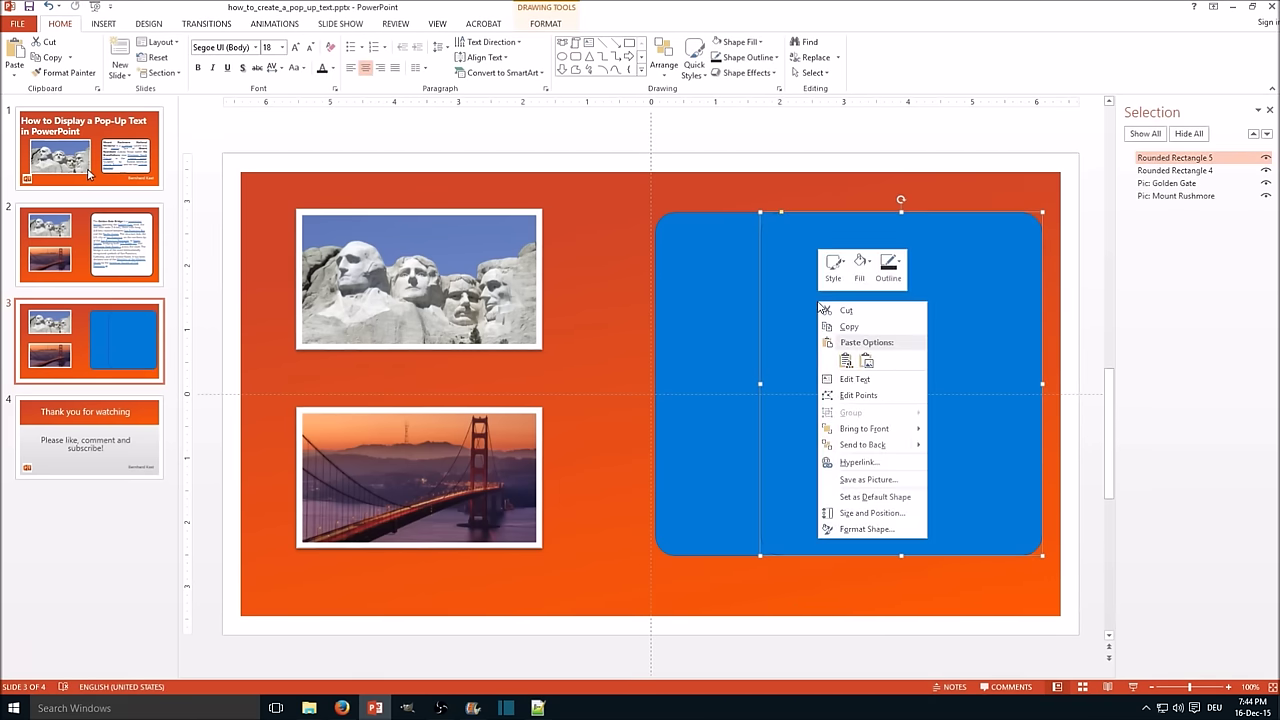
pyautogui.click(805, 297)
pyautogui.write('Gold')
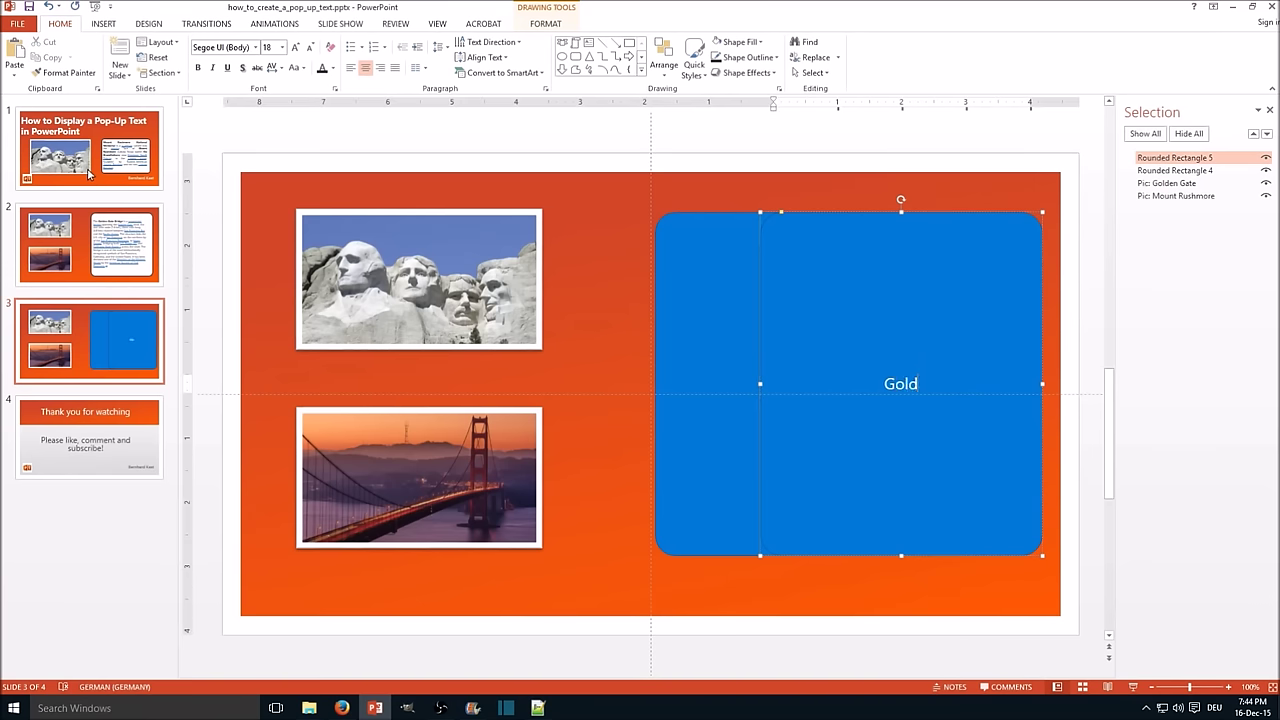
pyautogui.write('en Gate')
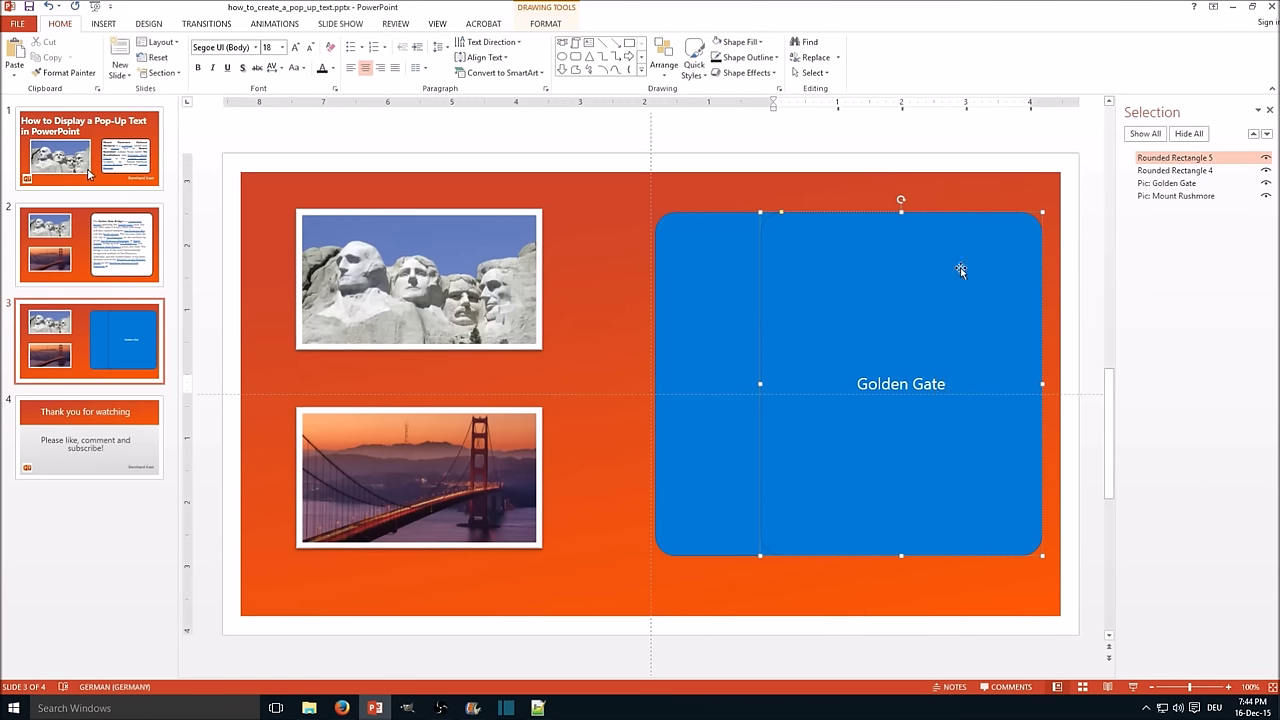
pyautogui.click(1203, 171)
# Step: In the Selection pane, rename the Golden Gate box to 'Text: Golden Gate'
pyautogui.click(1198, 158)
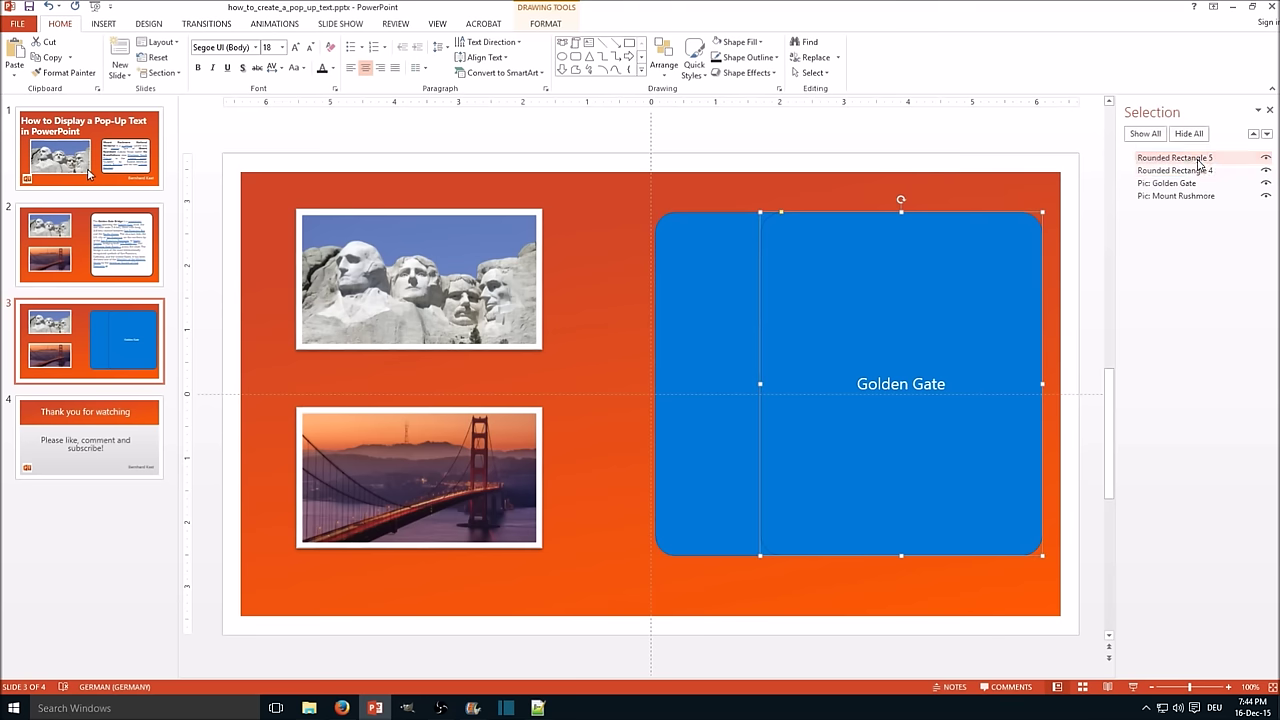
pyautogui.click(1200, 171)
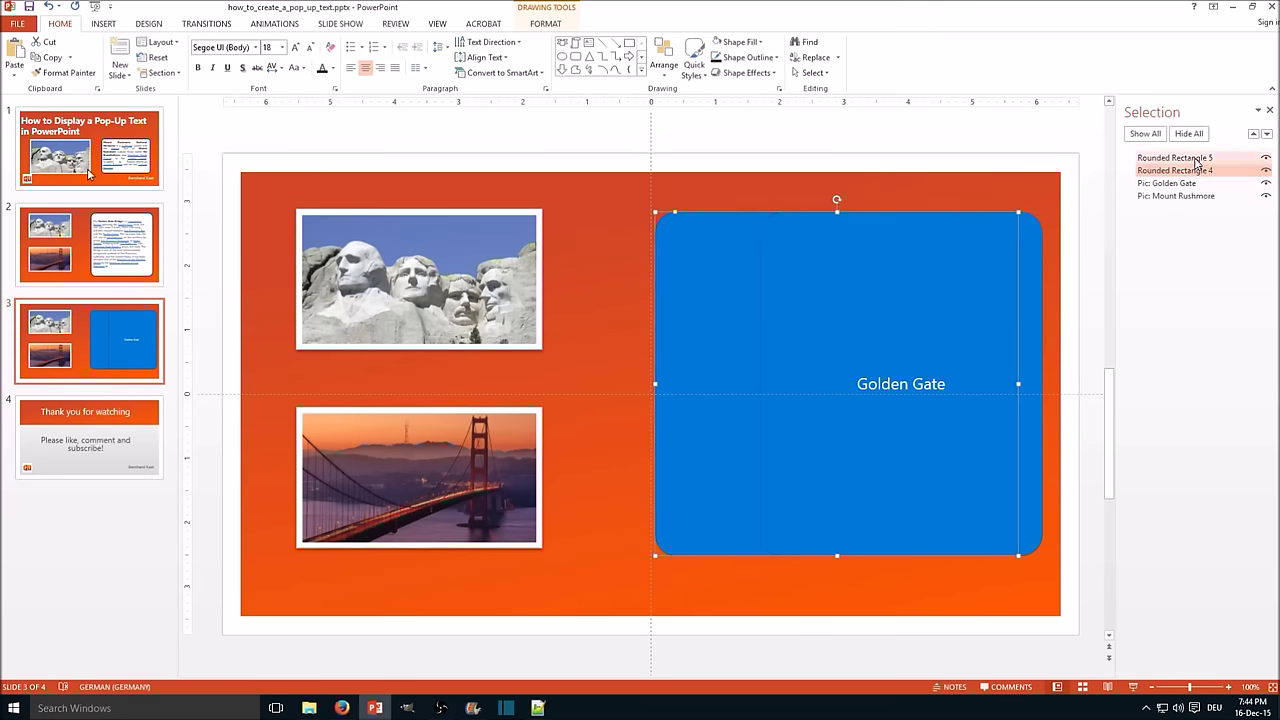
pyautogui.click(1197, 160)
pyautogui.click(1197, 158)
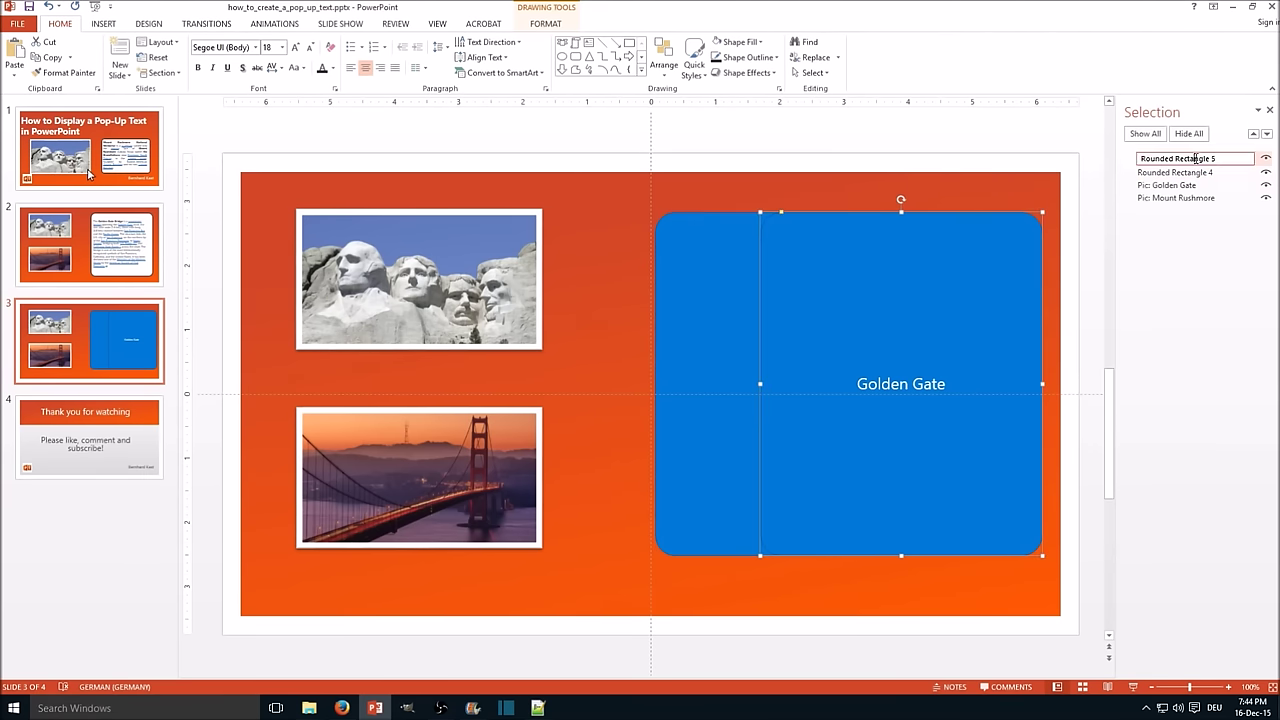
pyautogui.write('Text: Golden Gate')
pyautogui.press('Return')
# Step: Rename Rounded Rectangle 4 to 'Text: Mount Rushmore' and deselect it
pyautogui.click(857, 249)
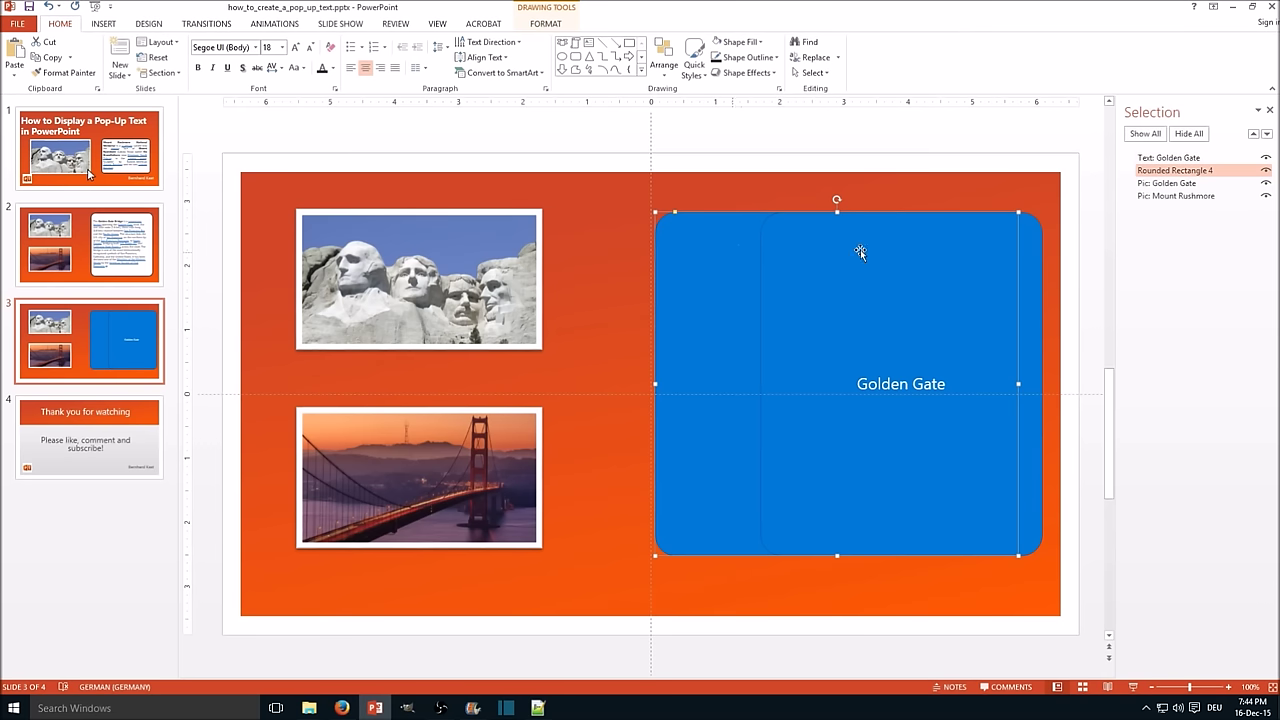
pyautogui.click(1156, 171)
pyautogui.hotkey('ctrl', 'a')
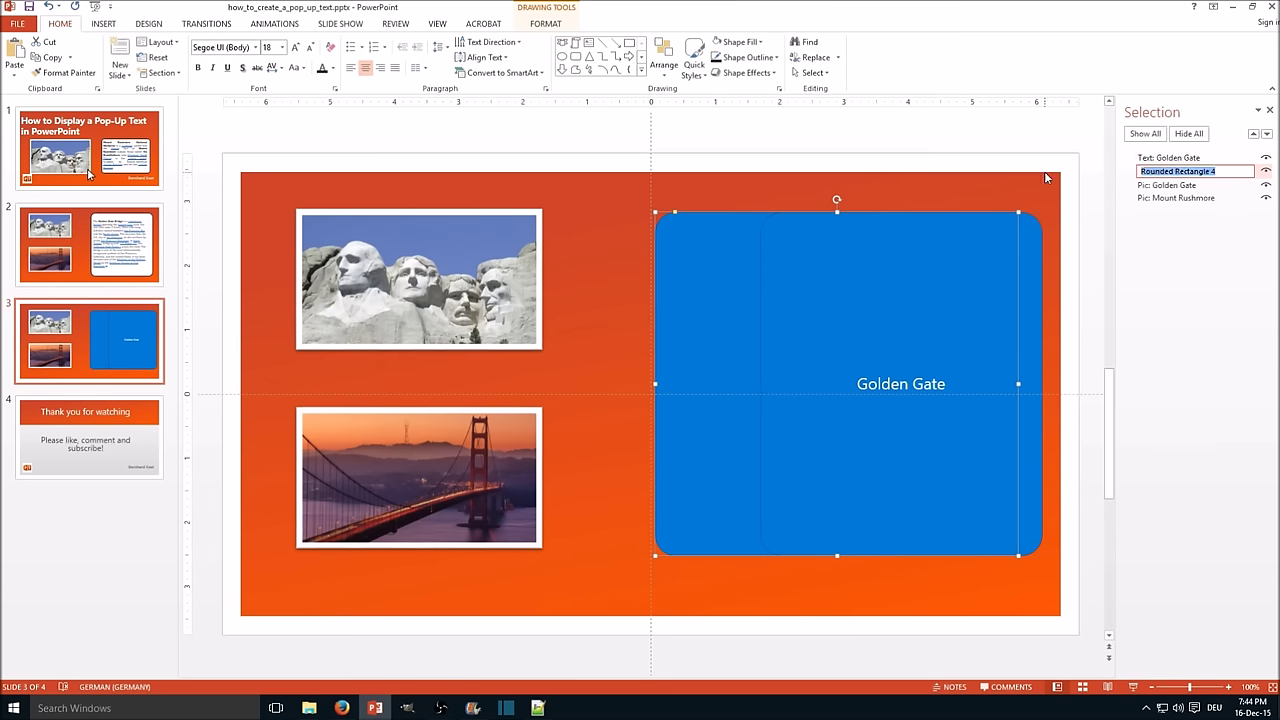
pyautogui.write('Text: Mount Rushmore')
pyautogui.press('Return')
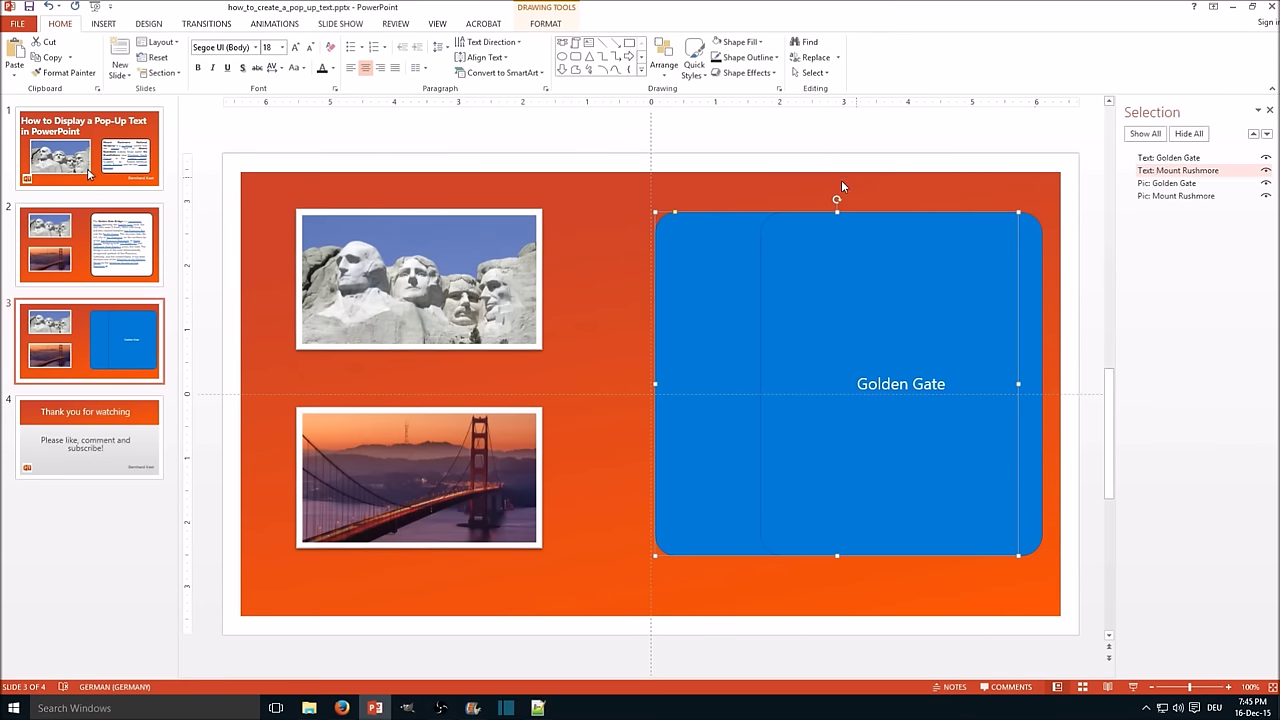
pyautogui.click(535, 163)
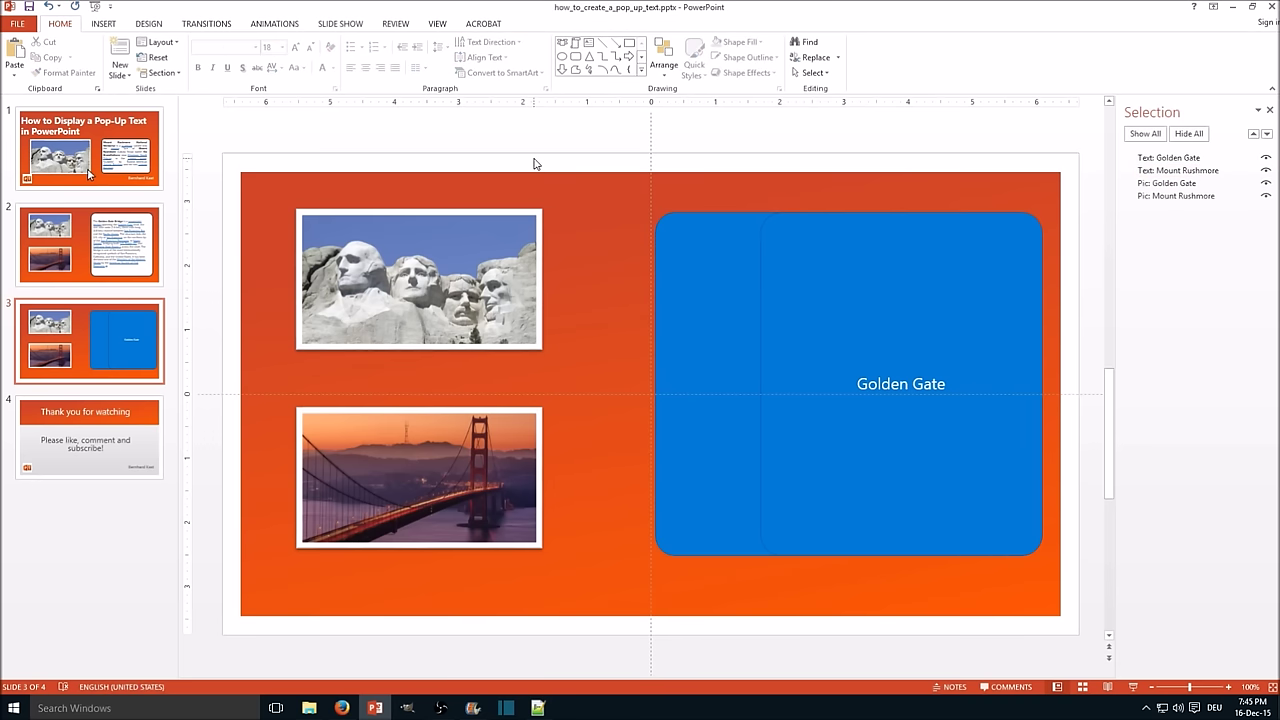
# Step: Give the Mount Rushmore text box an Appear entrance followed by a Disappear exit animation
pyautogui.click(668, 248)
pyautogui.click(294, 21)
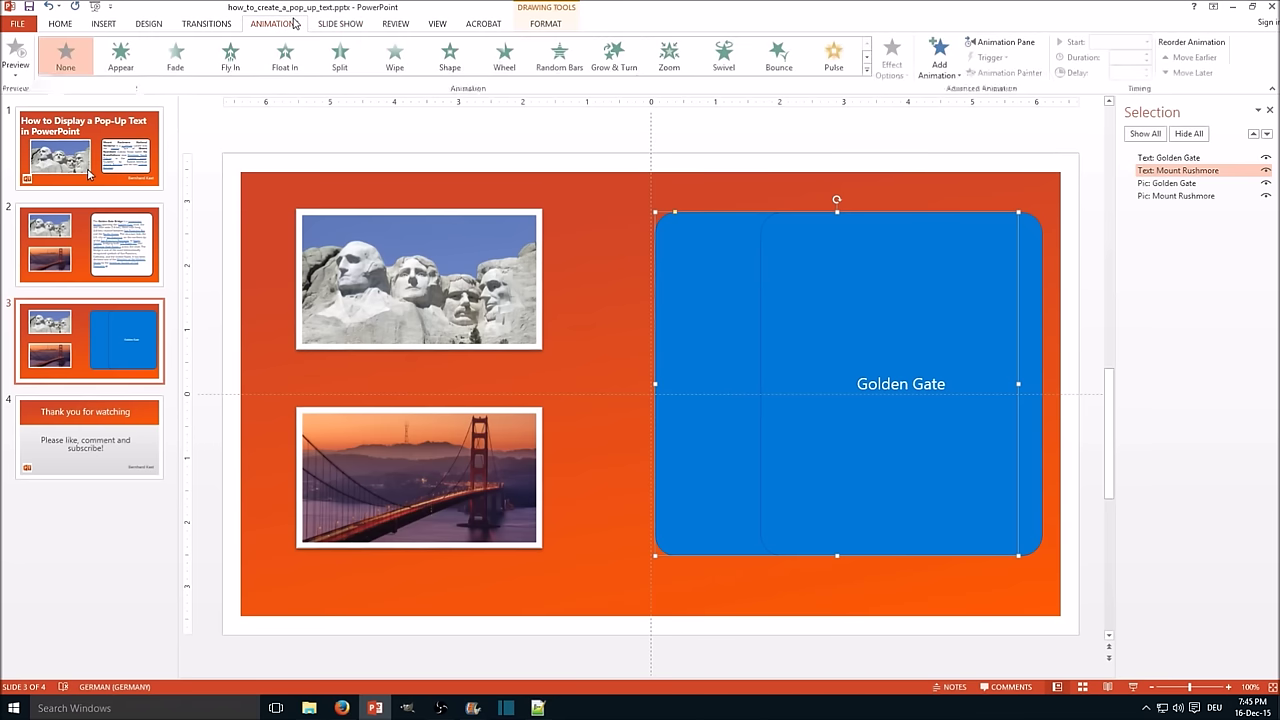
pyautogui.click(120, 55)
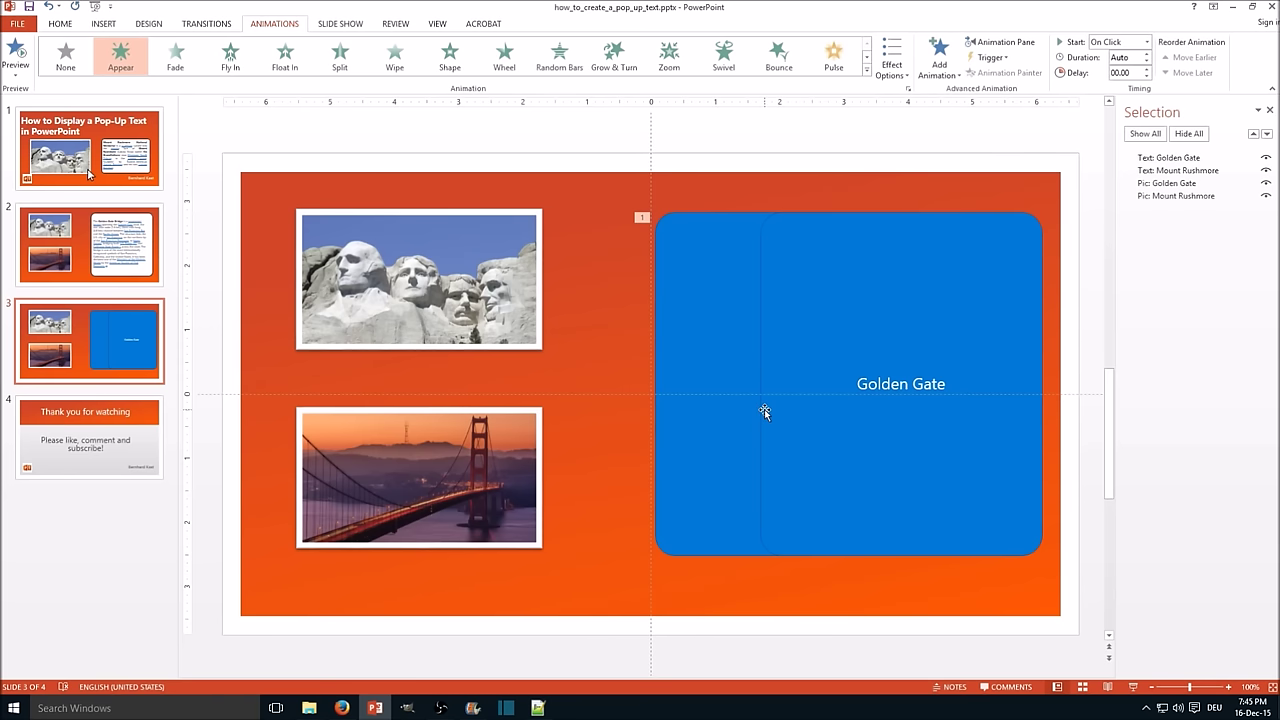
pyautogui.click(955, 75)
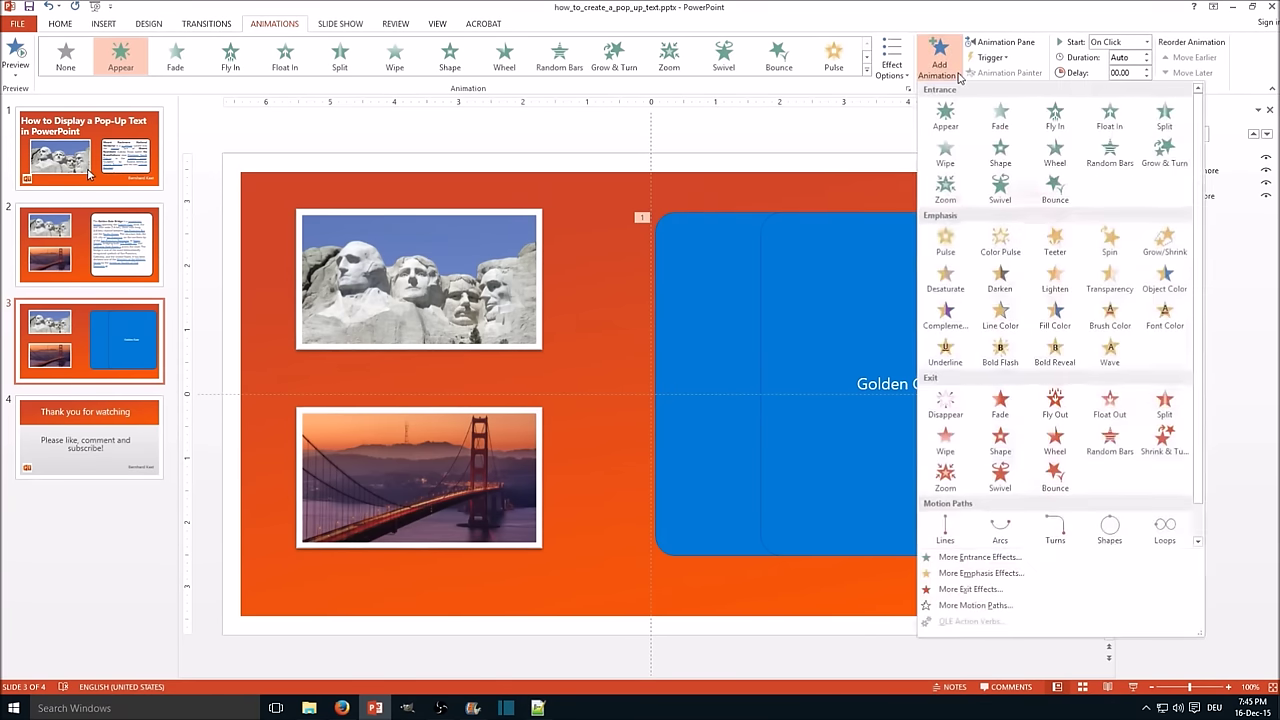
pyautogui.click(953, 403)
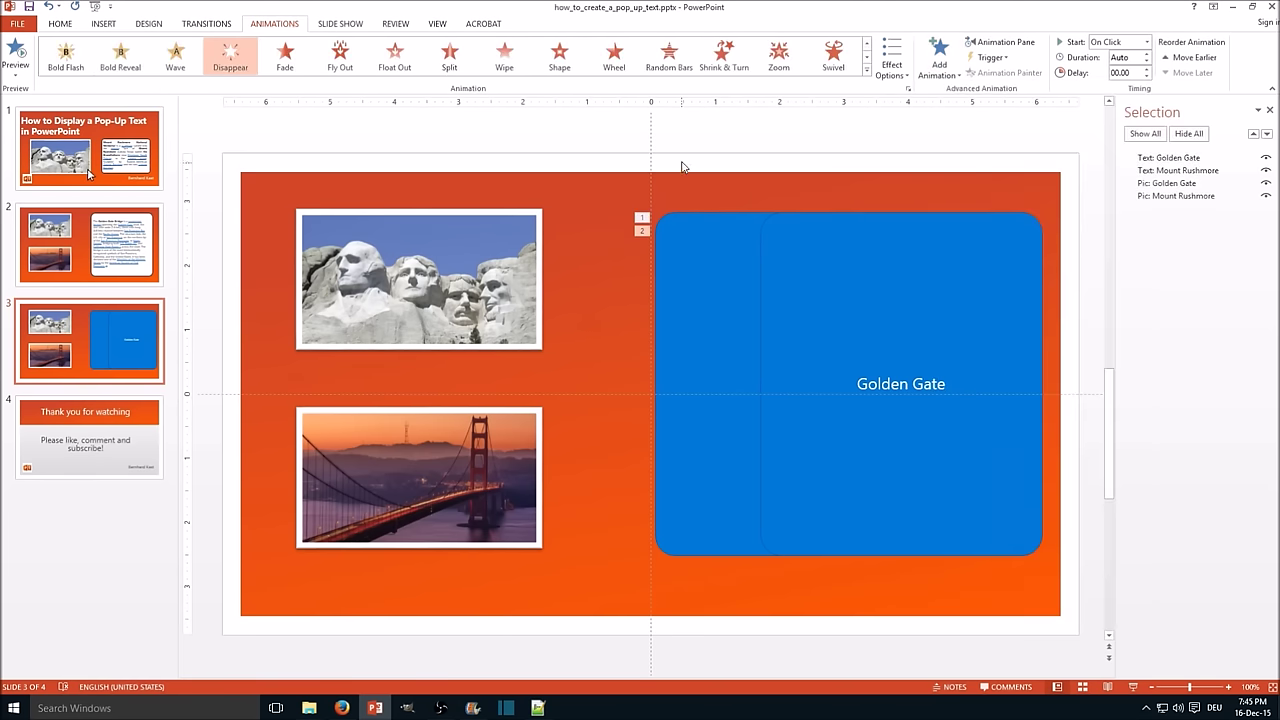
pyautogui.click(643, 218)
pyautogui.click(643, 231)
pyautogui.click(643, 218)
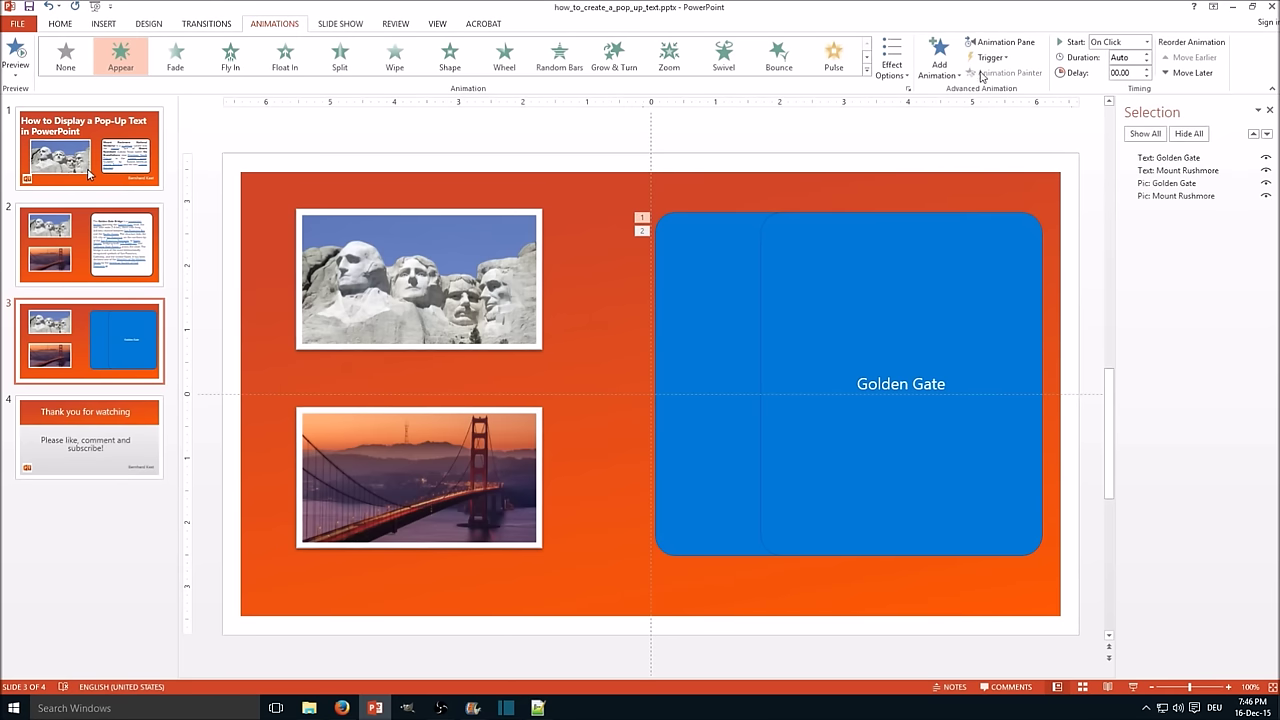
# Step: Set both Mount Rushmore box animations to trigger On Click of Pic: Mount Rushmore
pyautogui.click(1000, 60)
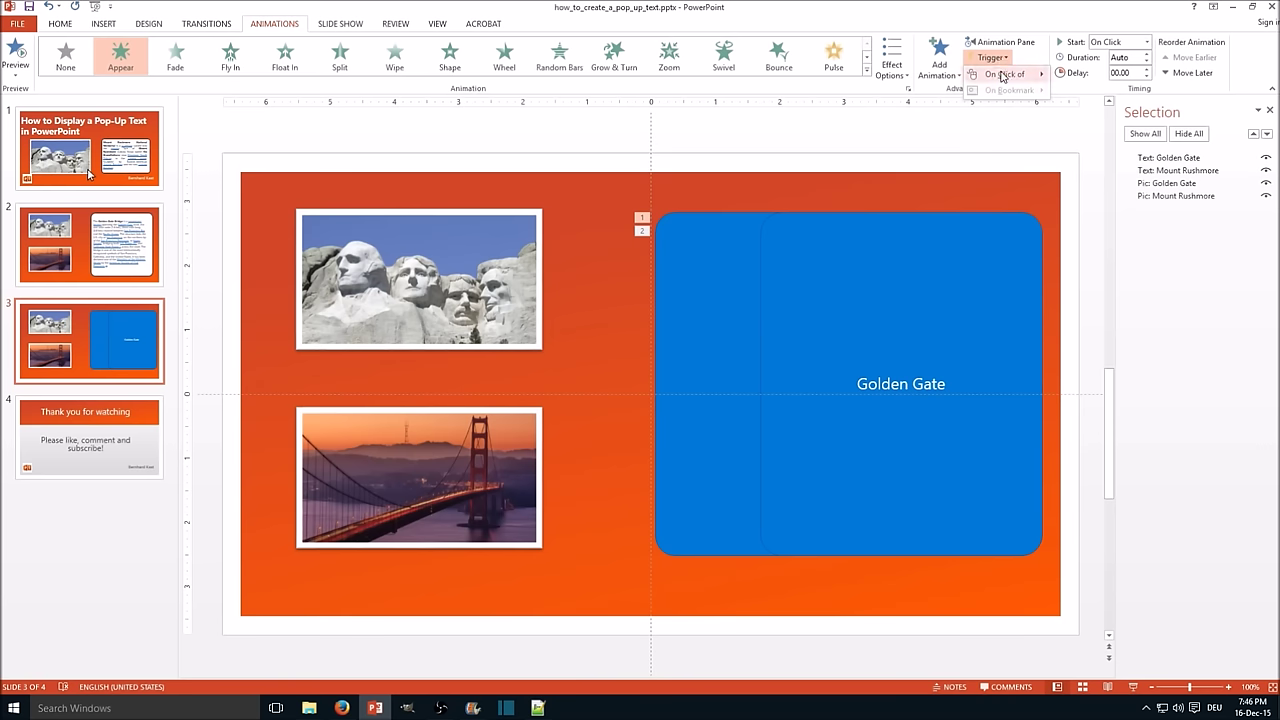
pyautogui.moveTo(1004, 74)
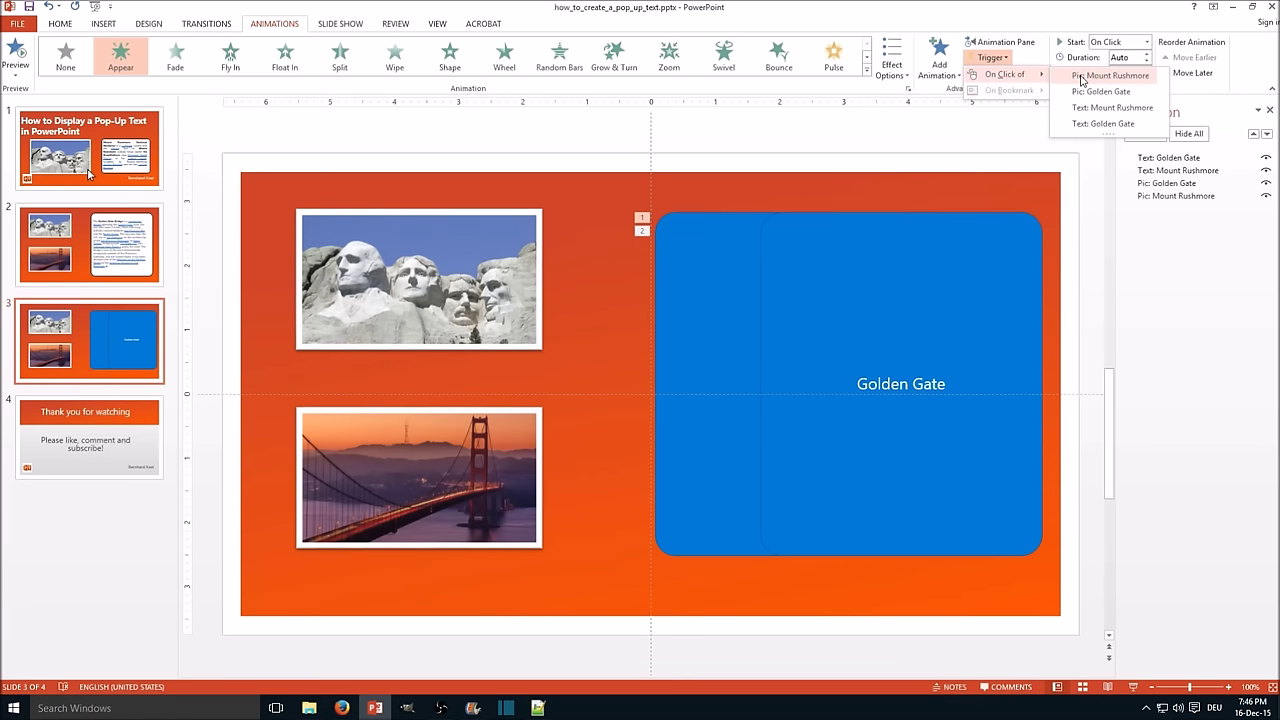
pyautogui.click(1082, 77)
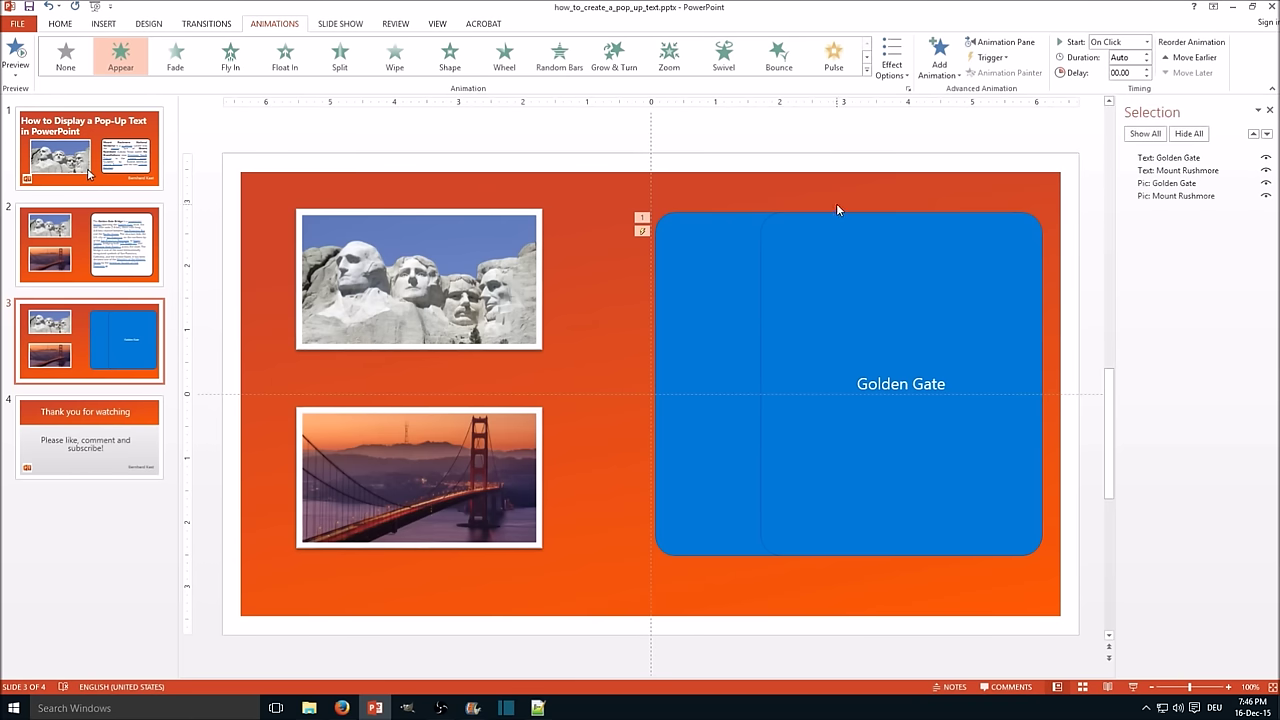
pyautogui.click(642, 218)
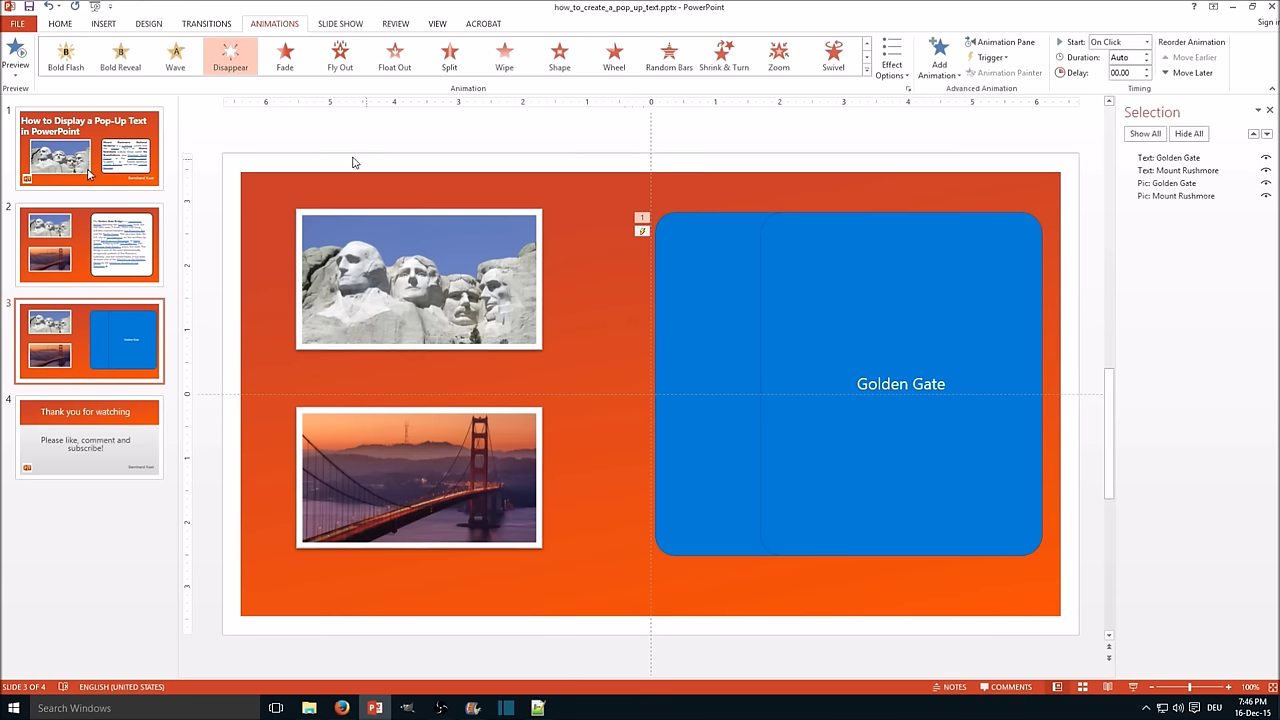
pyautogui.click(990, 57)
pyautogui.moveTo(1012, 76)
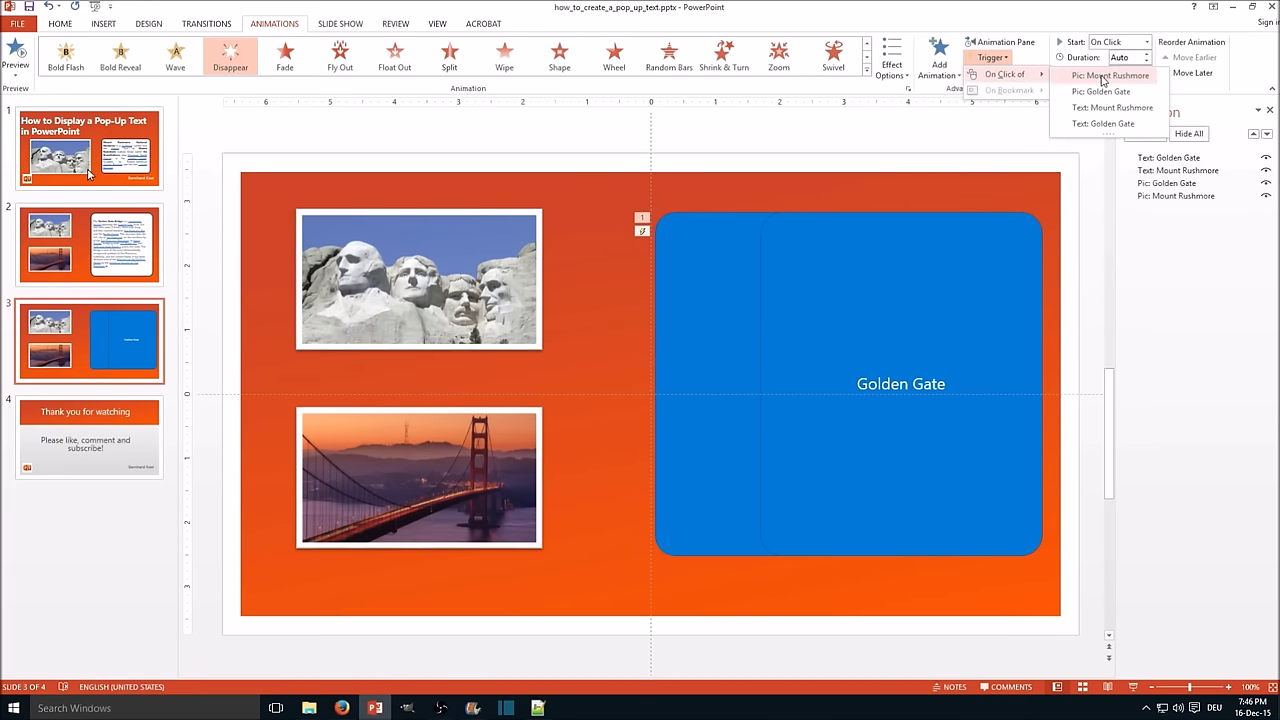
pyautogui.click(1104, 76)
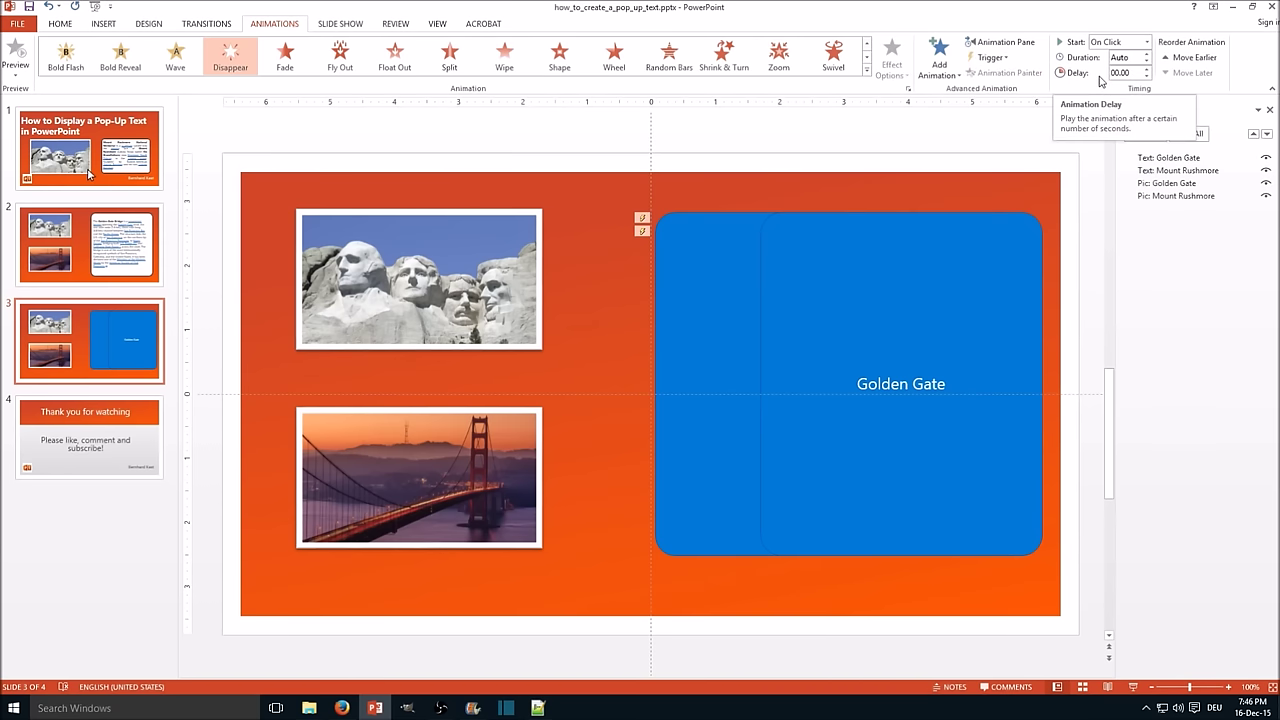
pyautogui.click(969, 293)
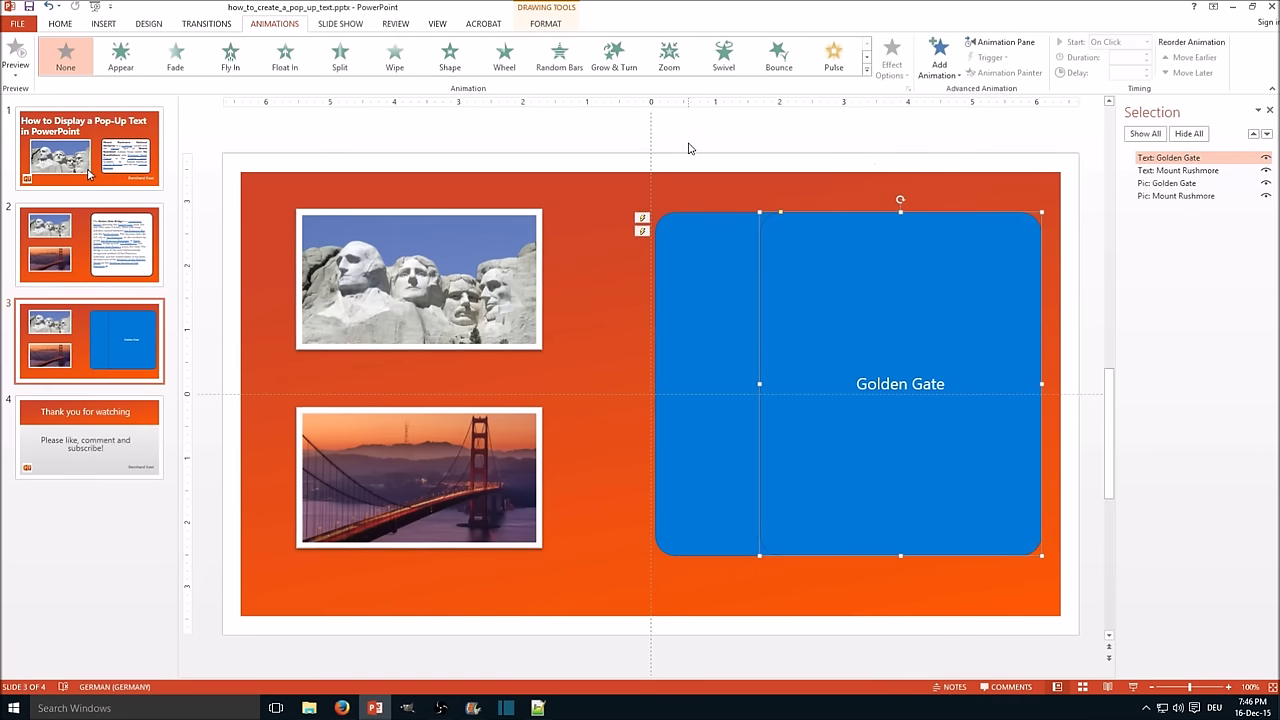
# Step: Give the Golden Gate text box an Appear entrance and a Disappear exit animation
pyautogui.click(120, 55)
pyautogui.click(849, 243)
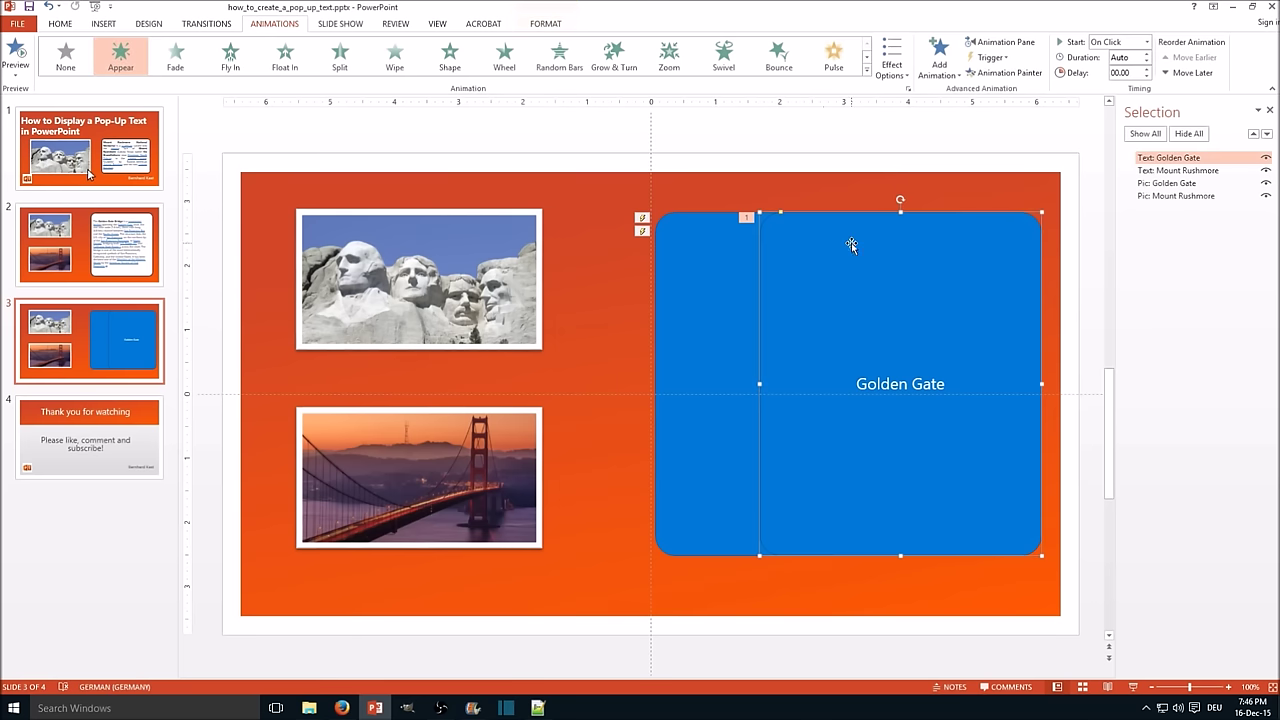
pyautogui.click(938, 58)
pyautogui.click(946, 405)
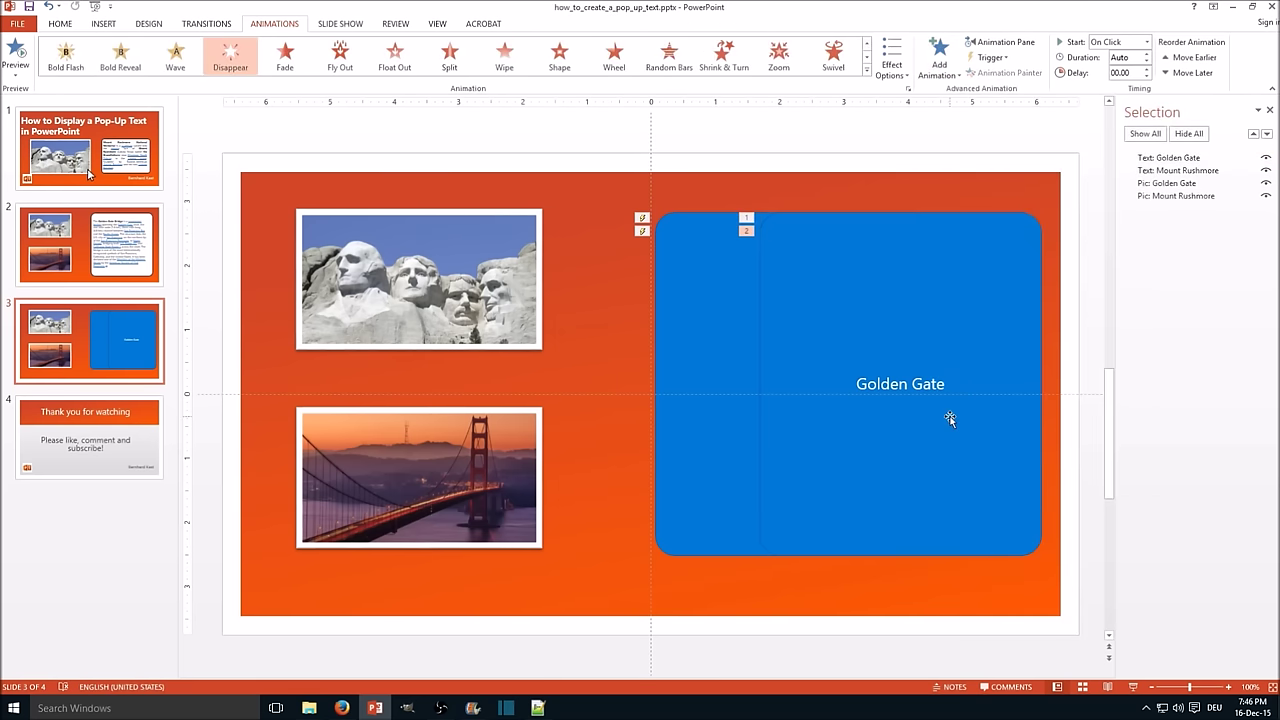
# Step: Set the Golden Gate box's entrance and exit animations to trigger On Click of the Golden Gate picture
pyautogui.click(746, 218)
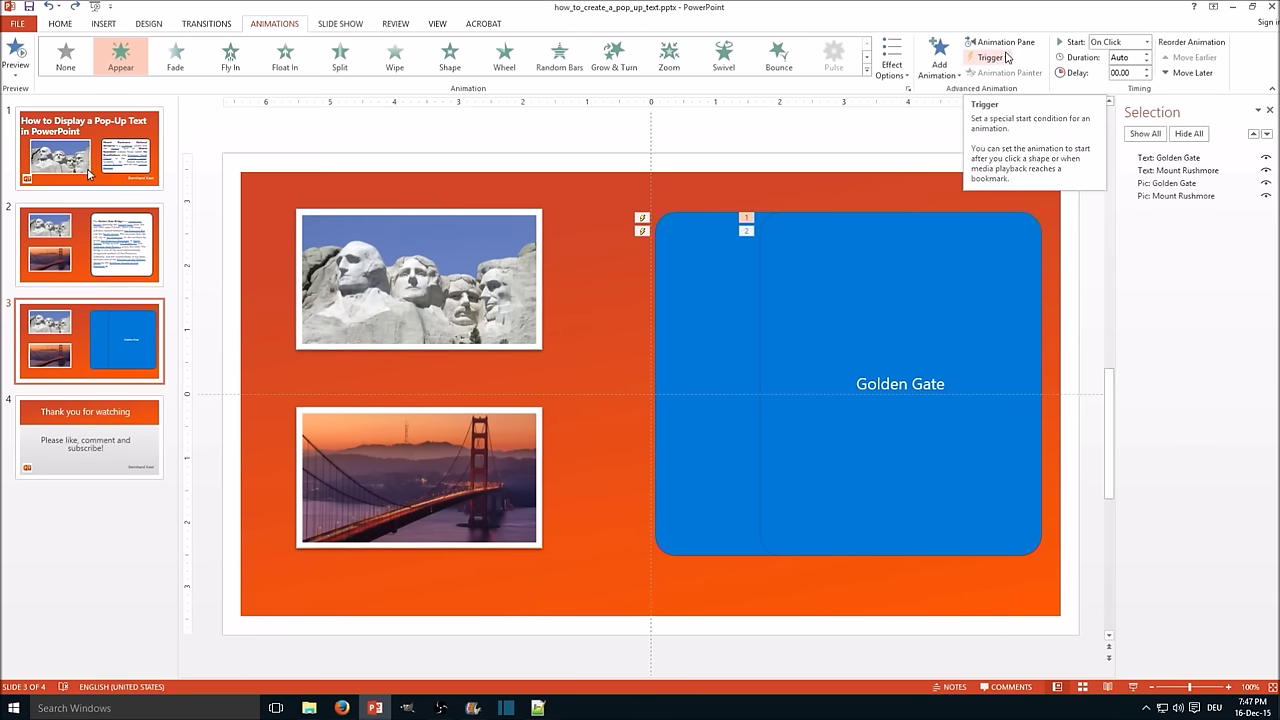
pyautogui.click(1007, 57)
pyautogui.moveTo(1009, 76)
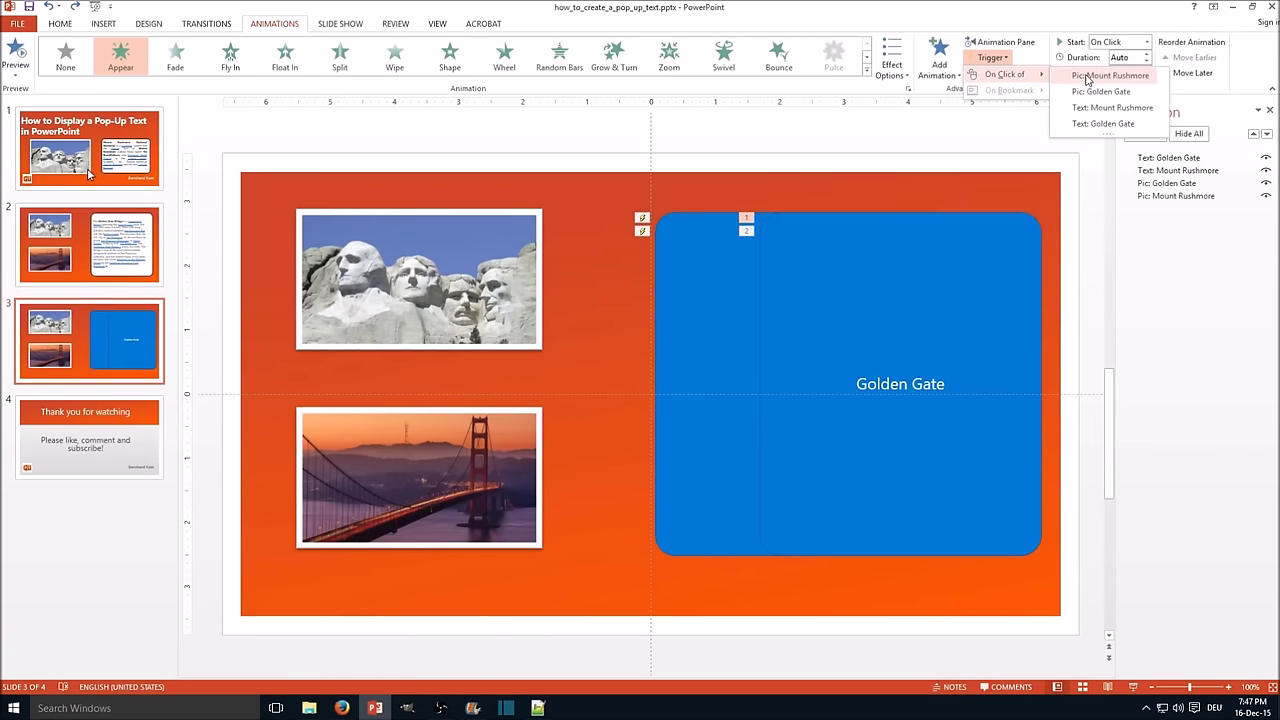
pyautogui.click(1090, 92)
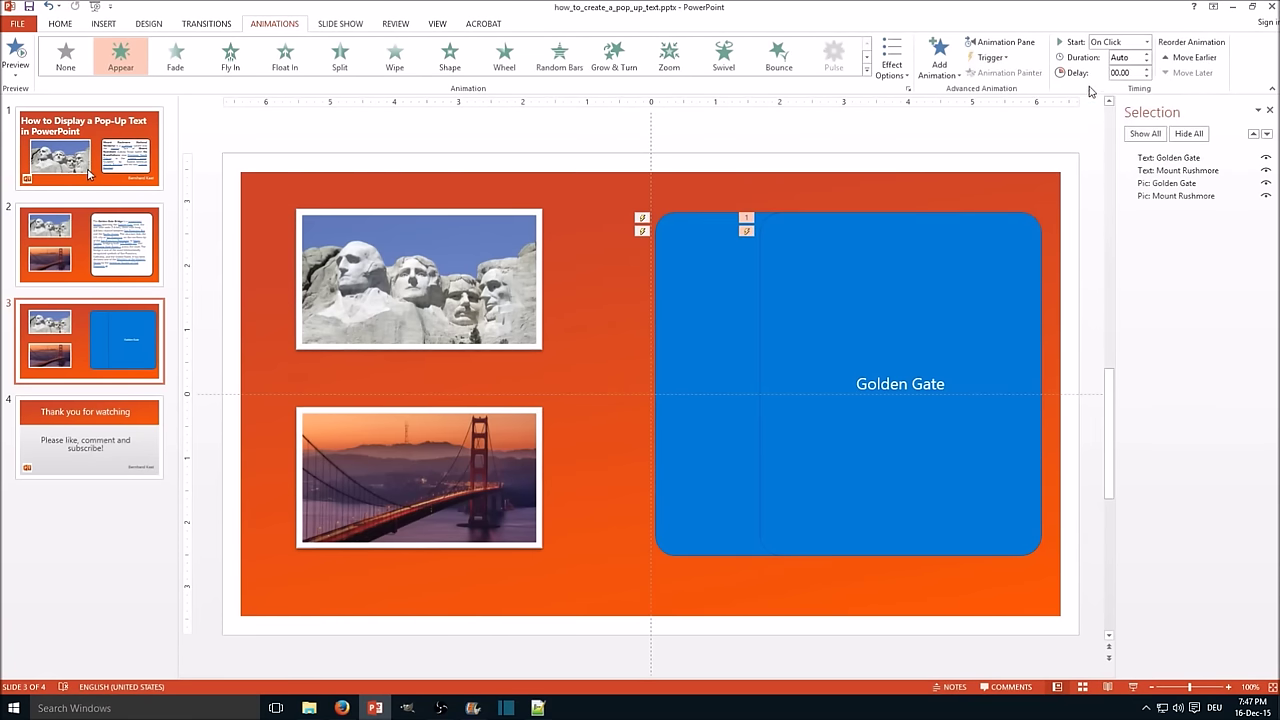
pyautogui.click(747, 218)
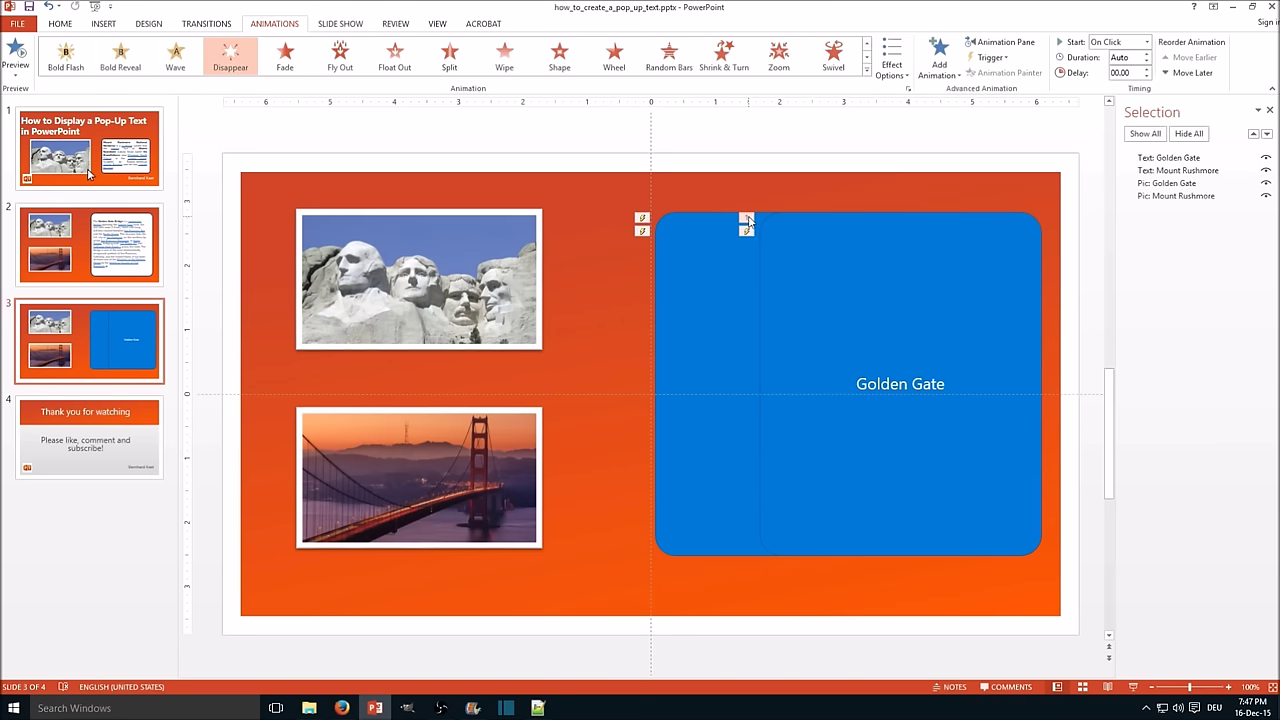
pyautogui.click(1009, 60)
pyautogui.moveTo(1015, 76)
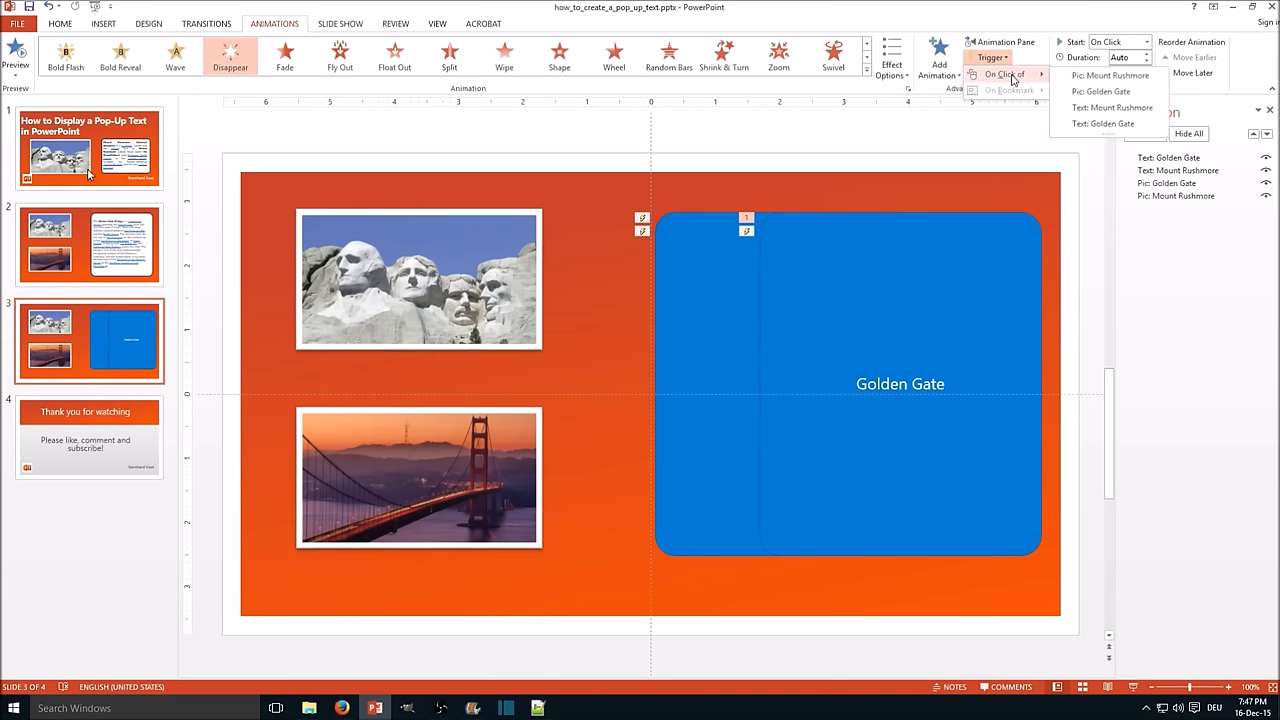
pyautogui.click(1080, 123)
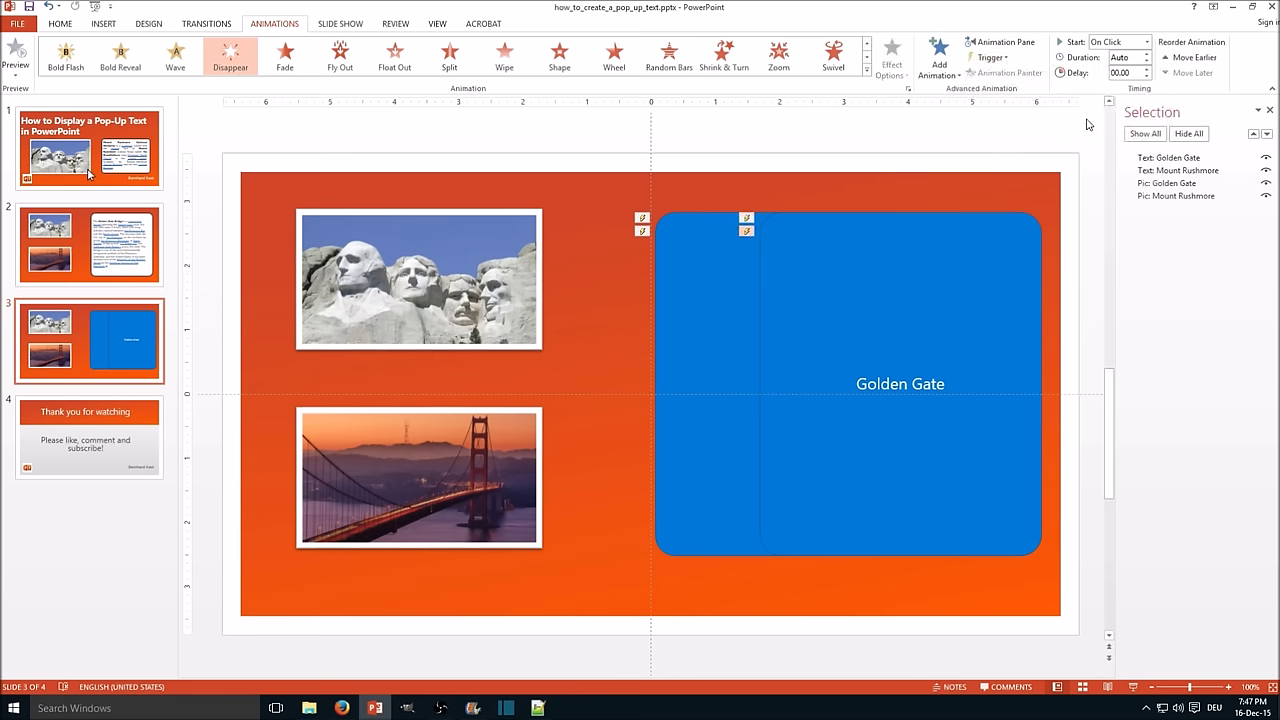
pyautogui.click(926, 165)
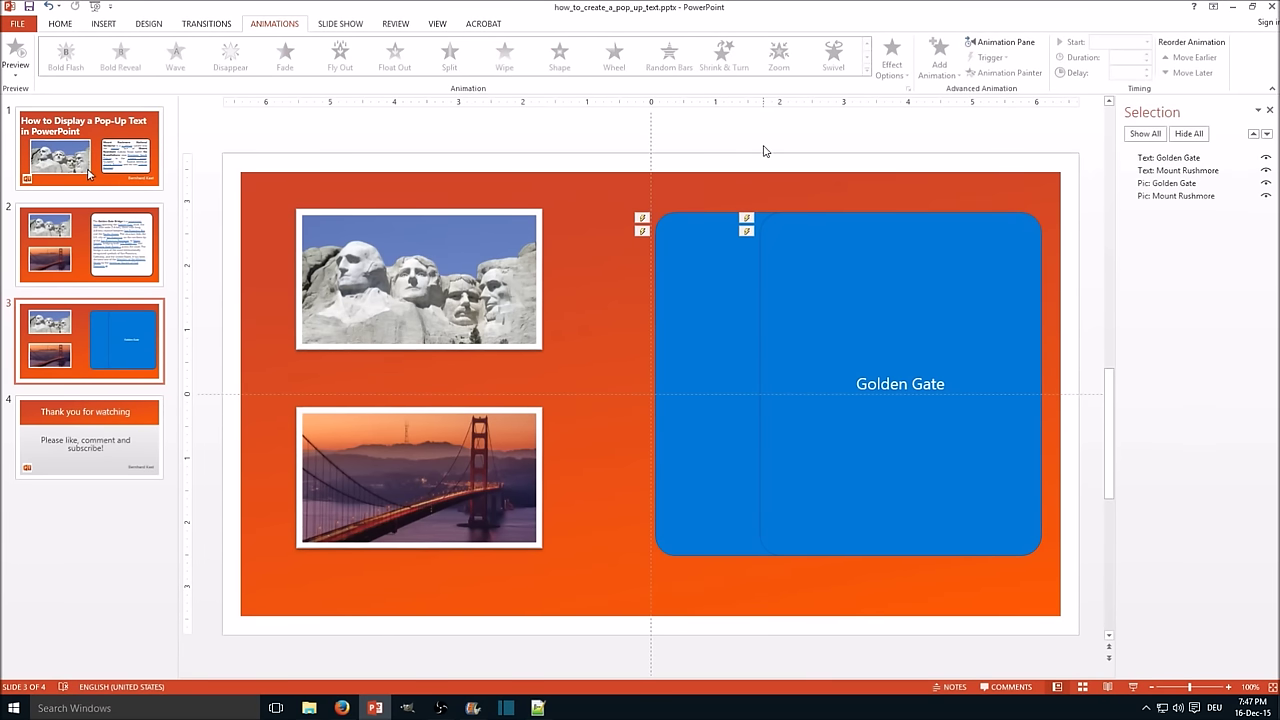
# Step: Bring up the Slide Show commands on the ribbon
pyautogui.click(340, 24)
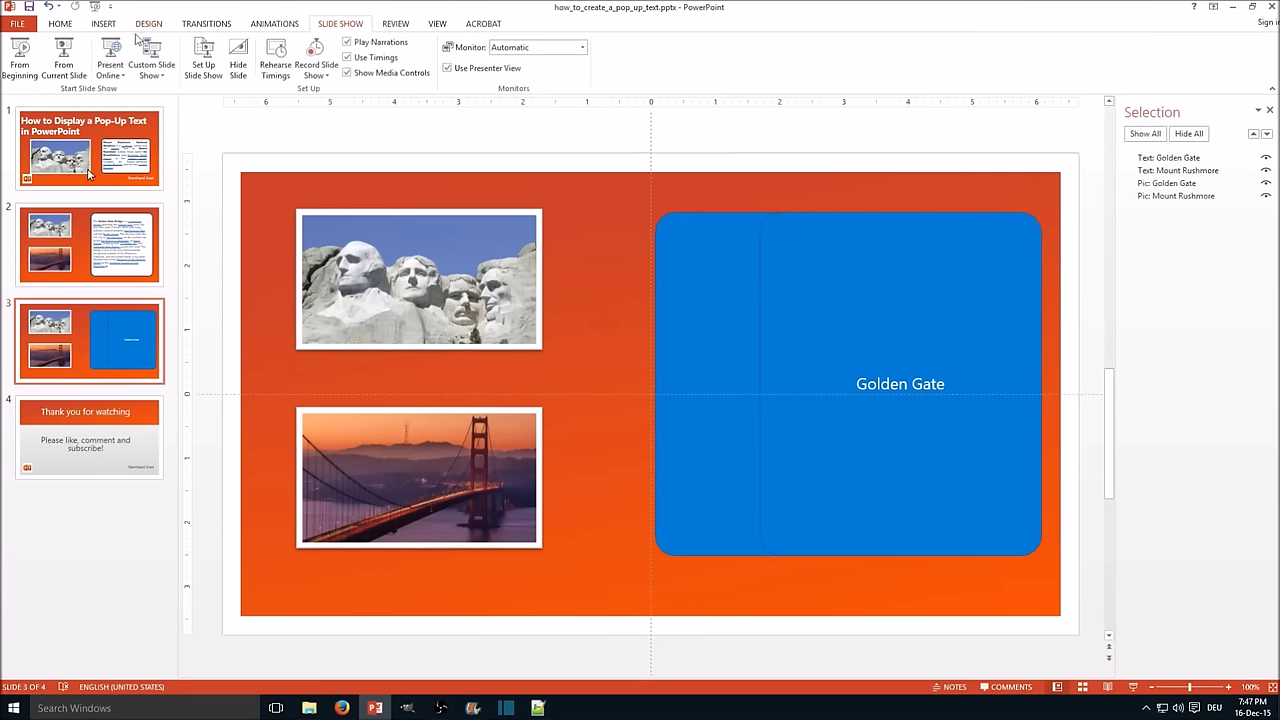